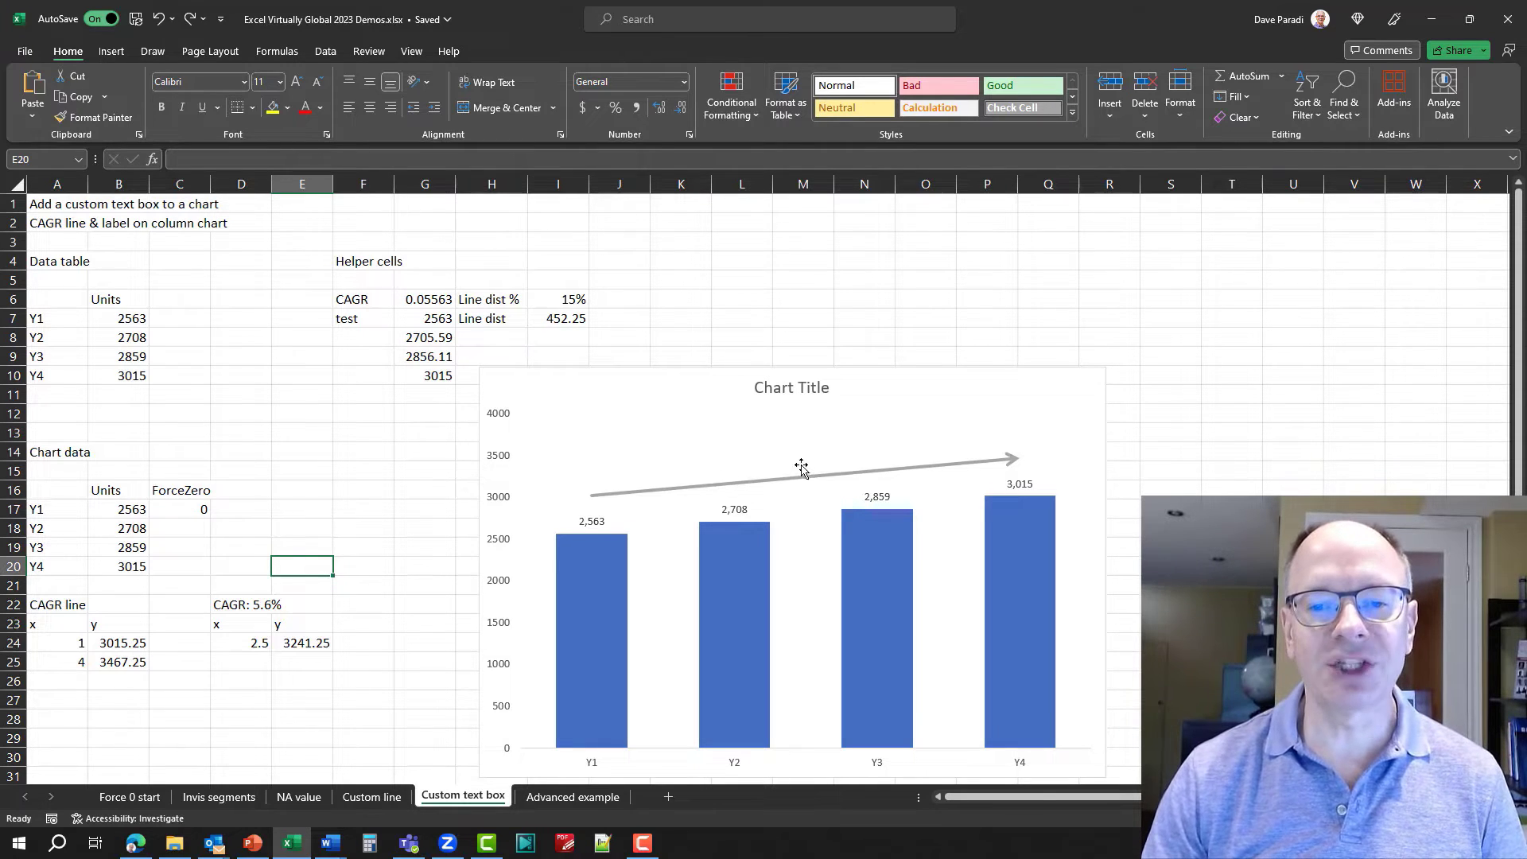
- Inspect the D22 formula that builds the 'CAGR: 5.6%' label text, zooming in to read it
mouse_move(780, 483)
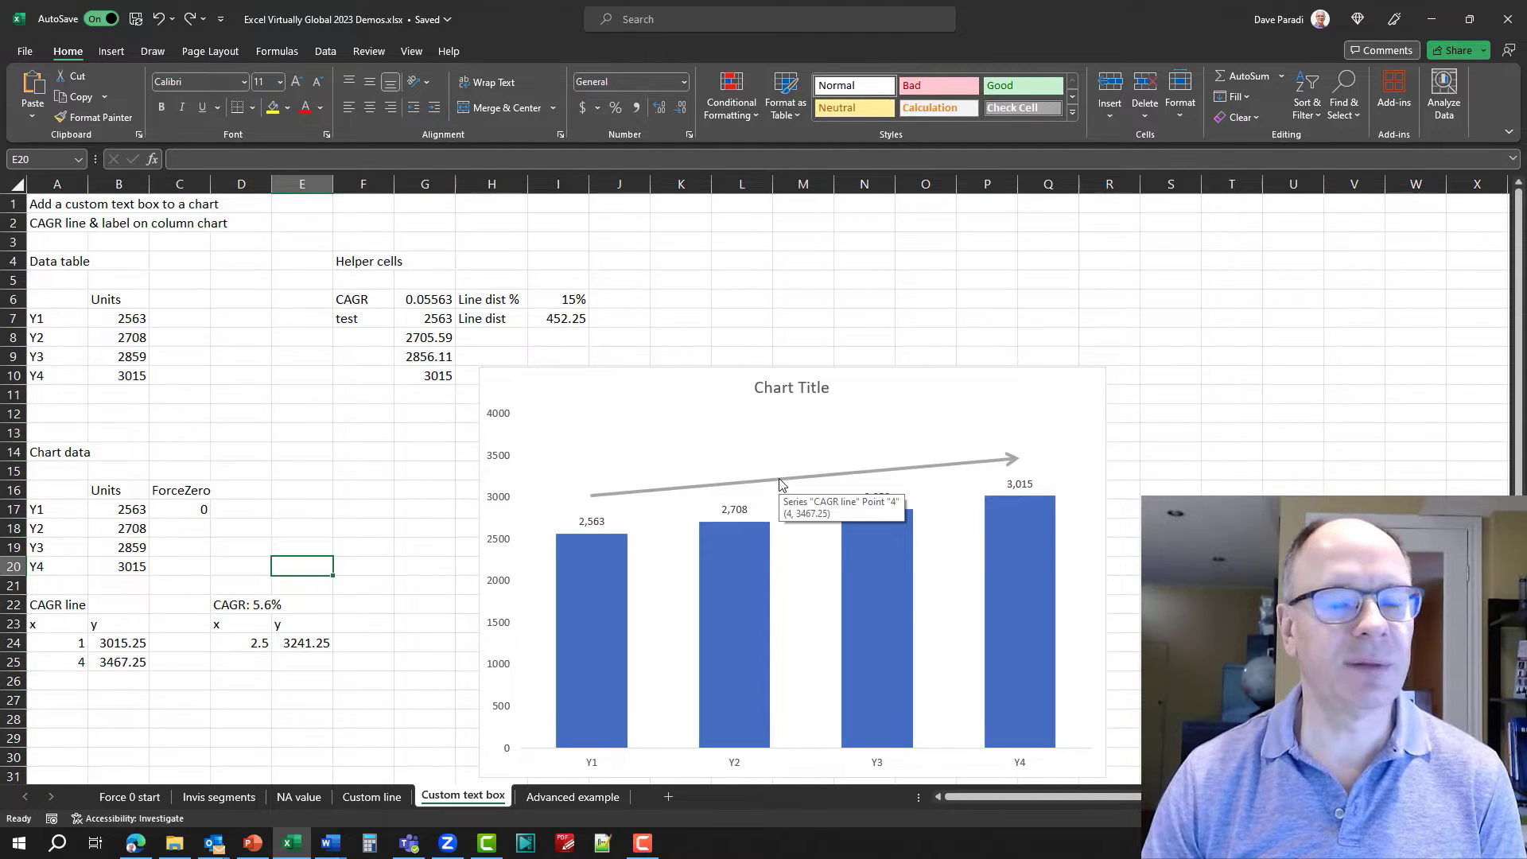
left_click(238, 608)
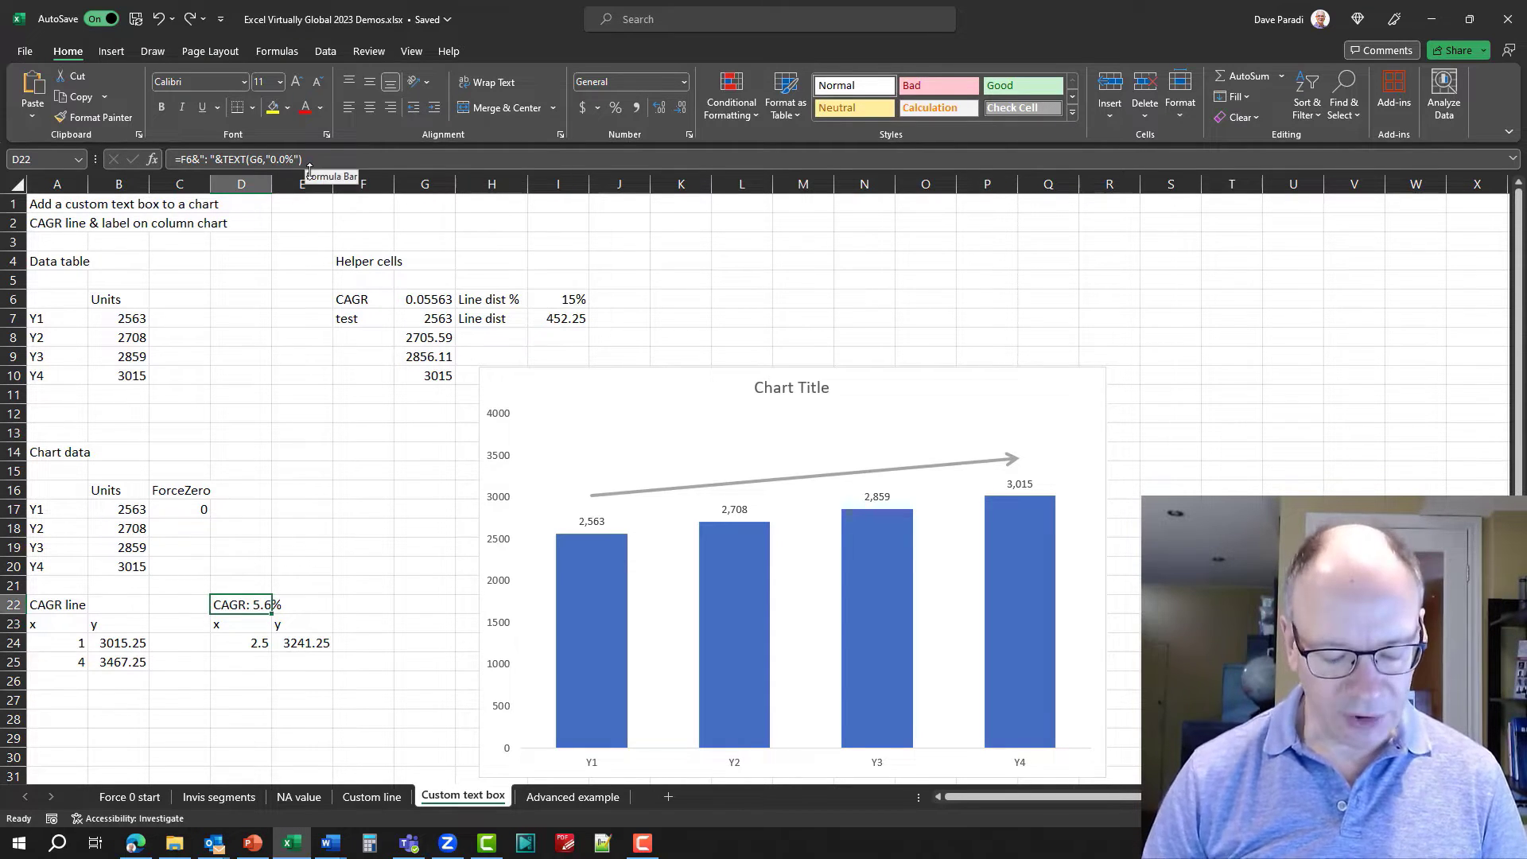
key("super+plus")
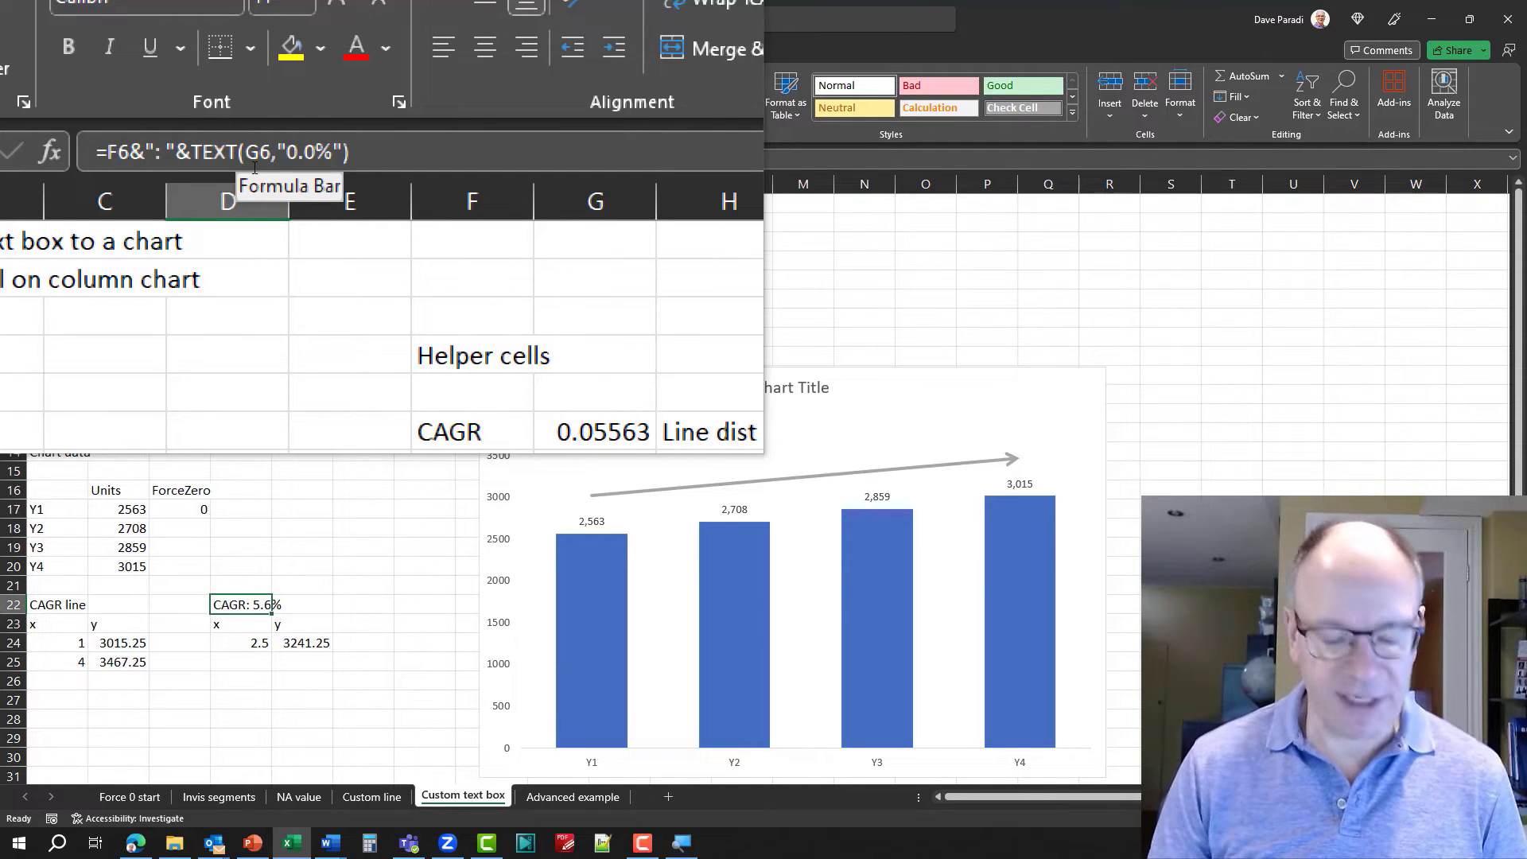
key("super+Escape")
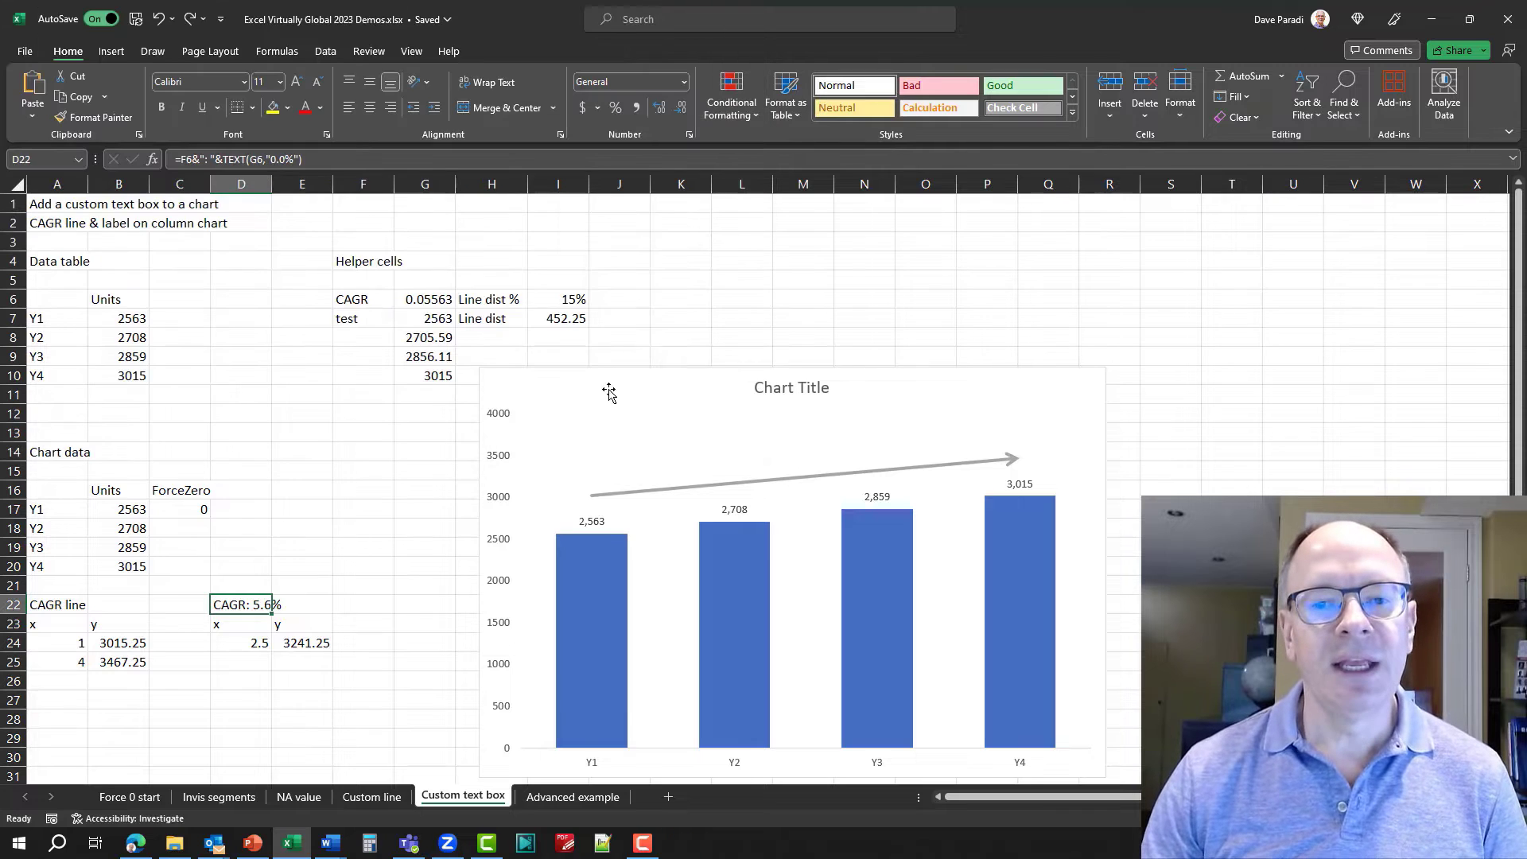
- Add a chart series named from D22, with X value from D24 and Y value from E24
left_click(897, 371)
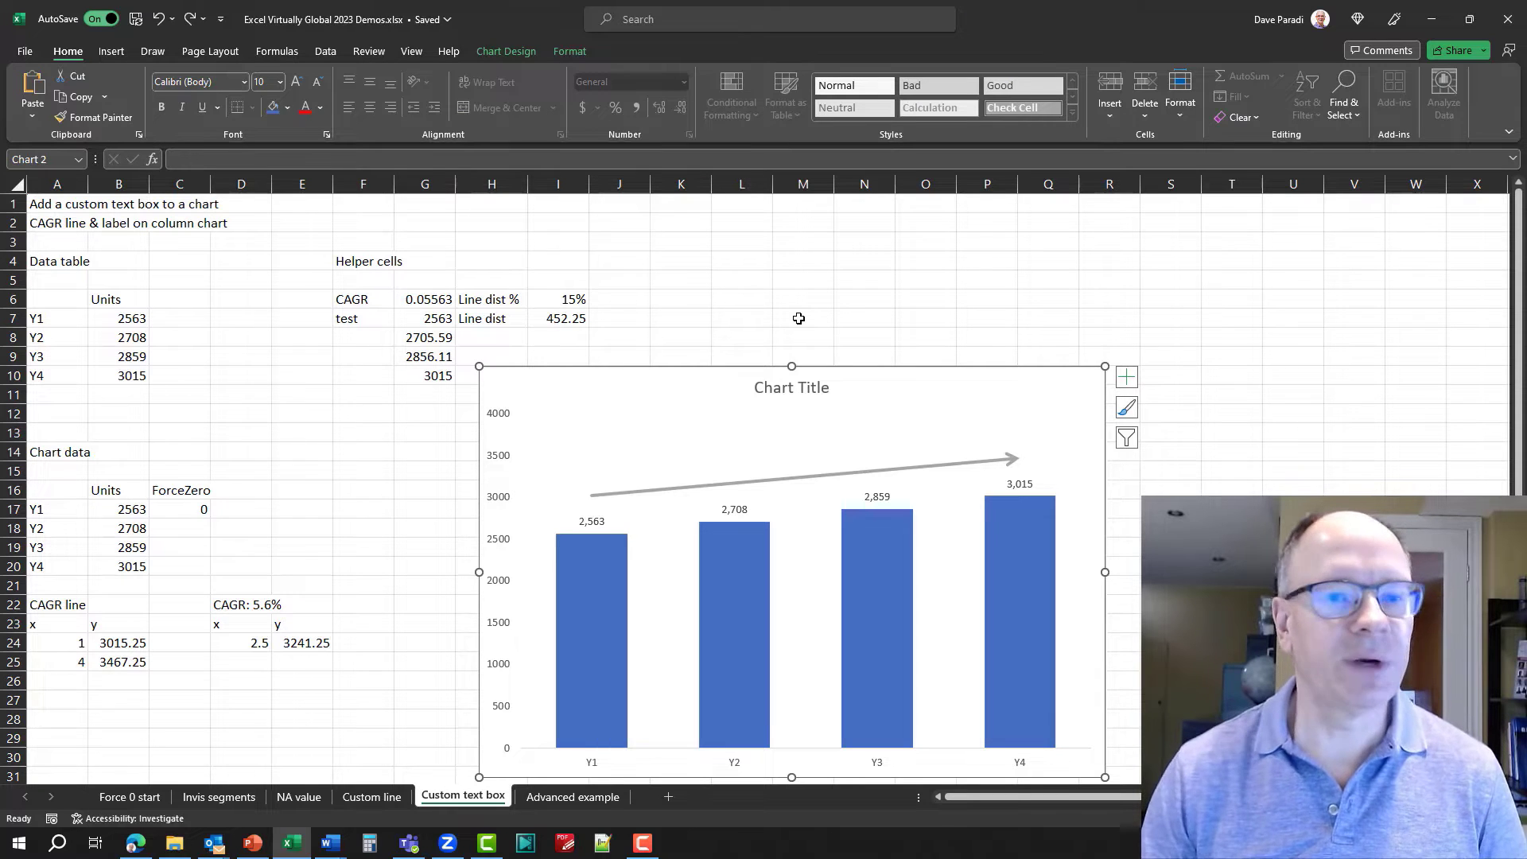
left_click(521, 53)
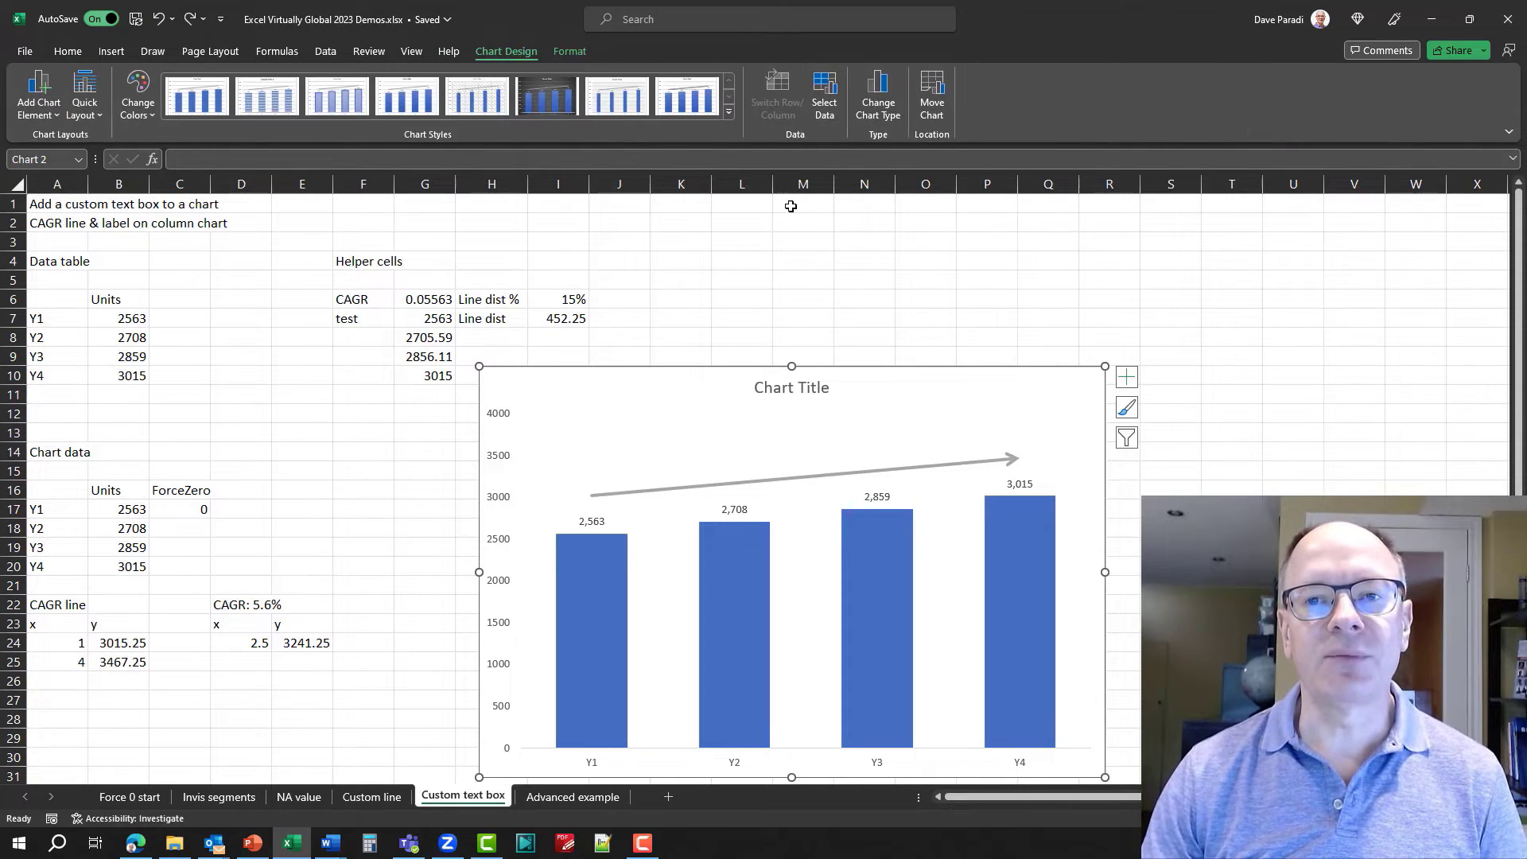
left_click(826, 98)
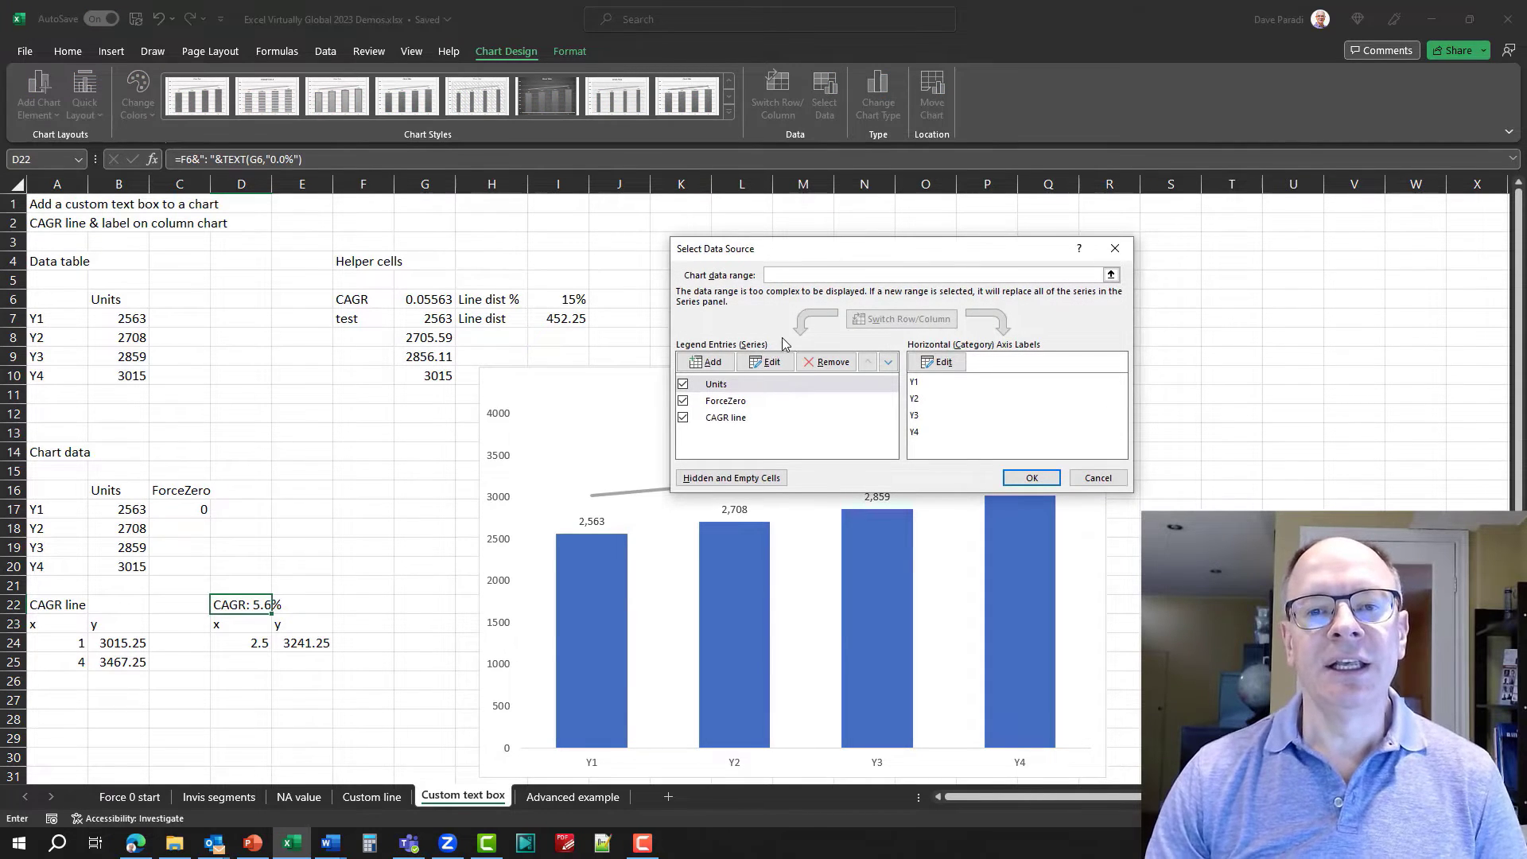
left_click(713, 363)
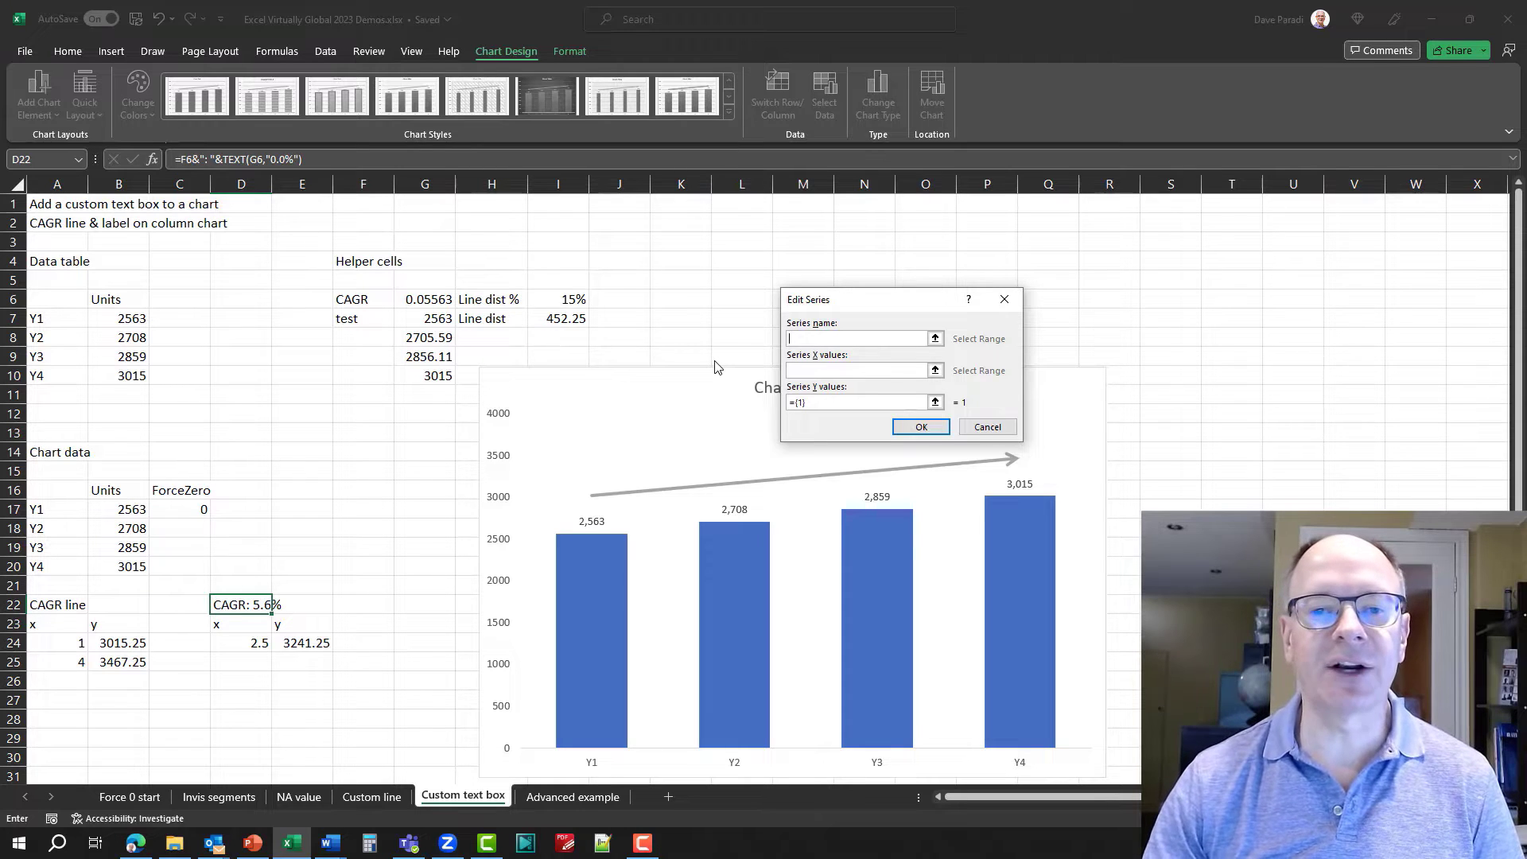
left_click(248, 608)
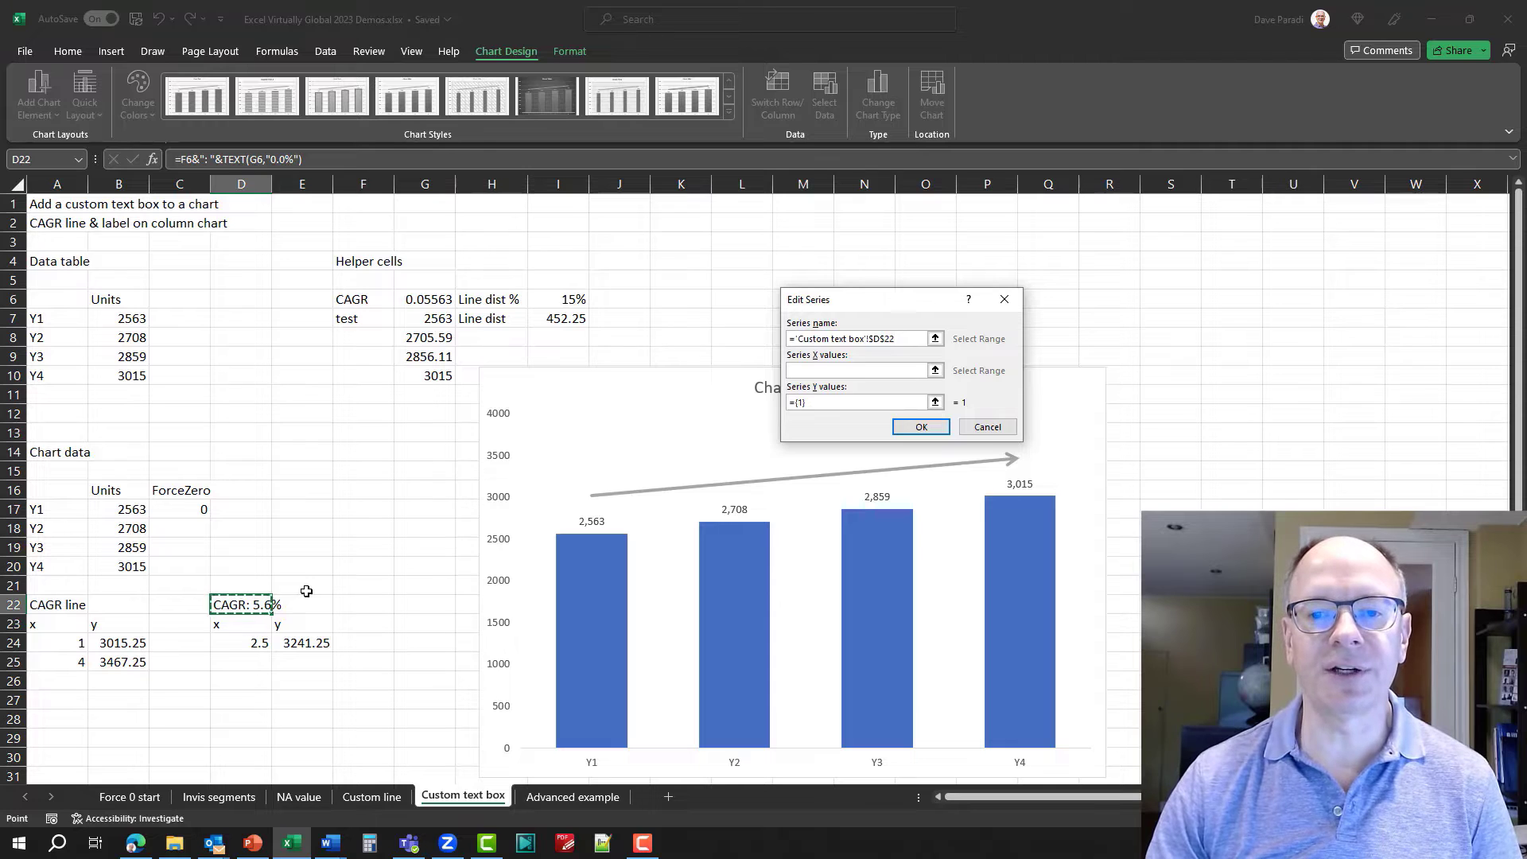
left_click(850, 370)
left_click(241, 642)
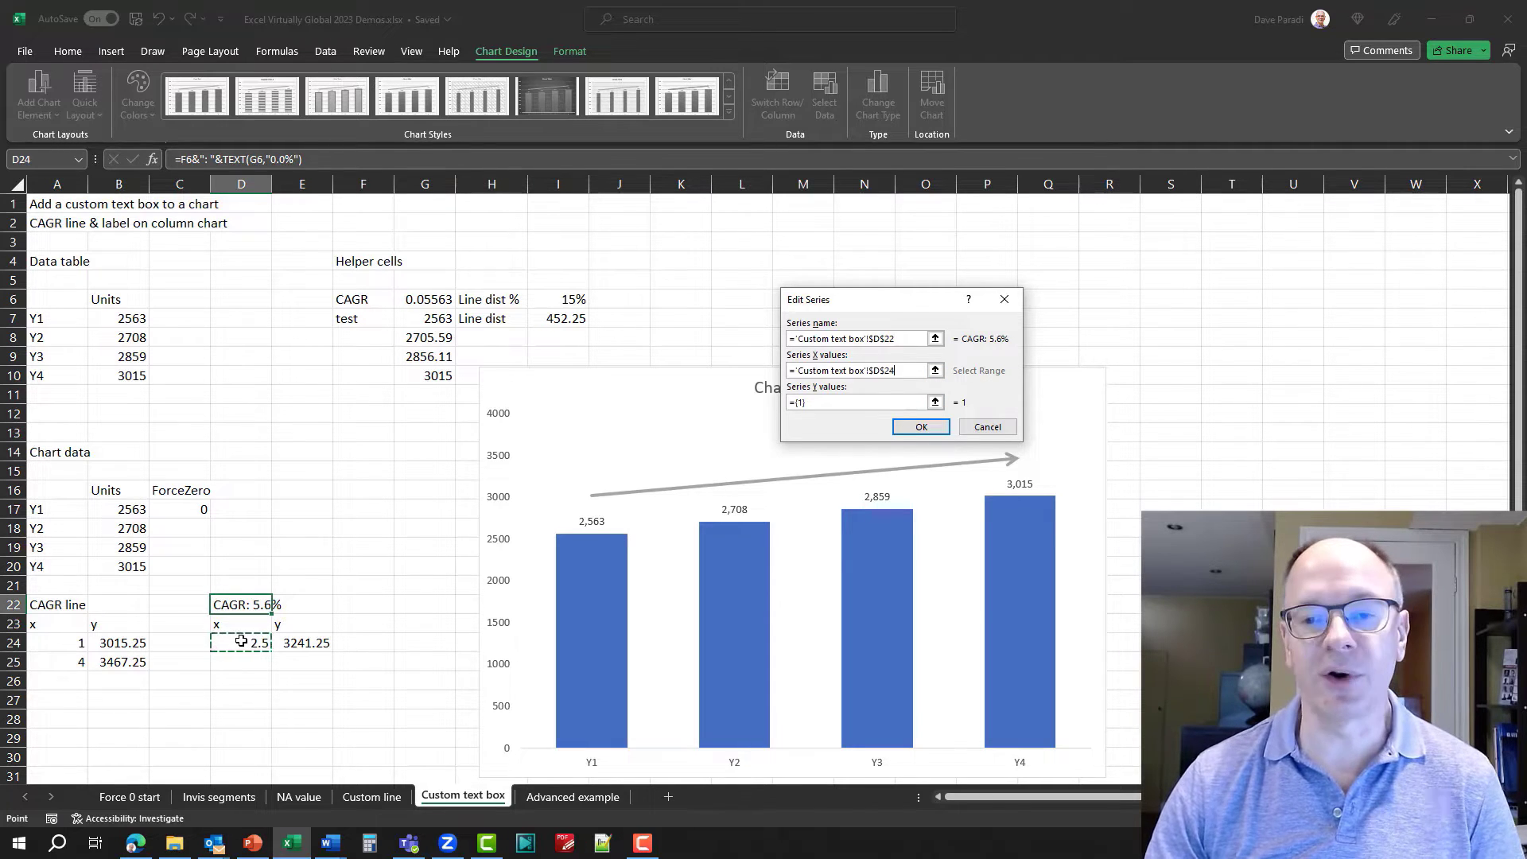
left_click(827, 406)
key("BackSpace")
key("BackSpace")
key("BackSpace")
key("BackSpace")
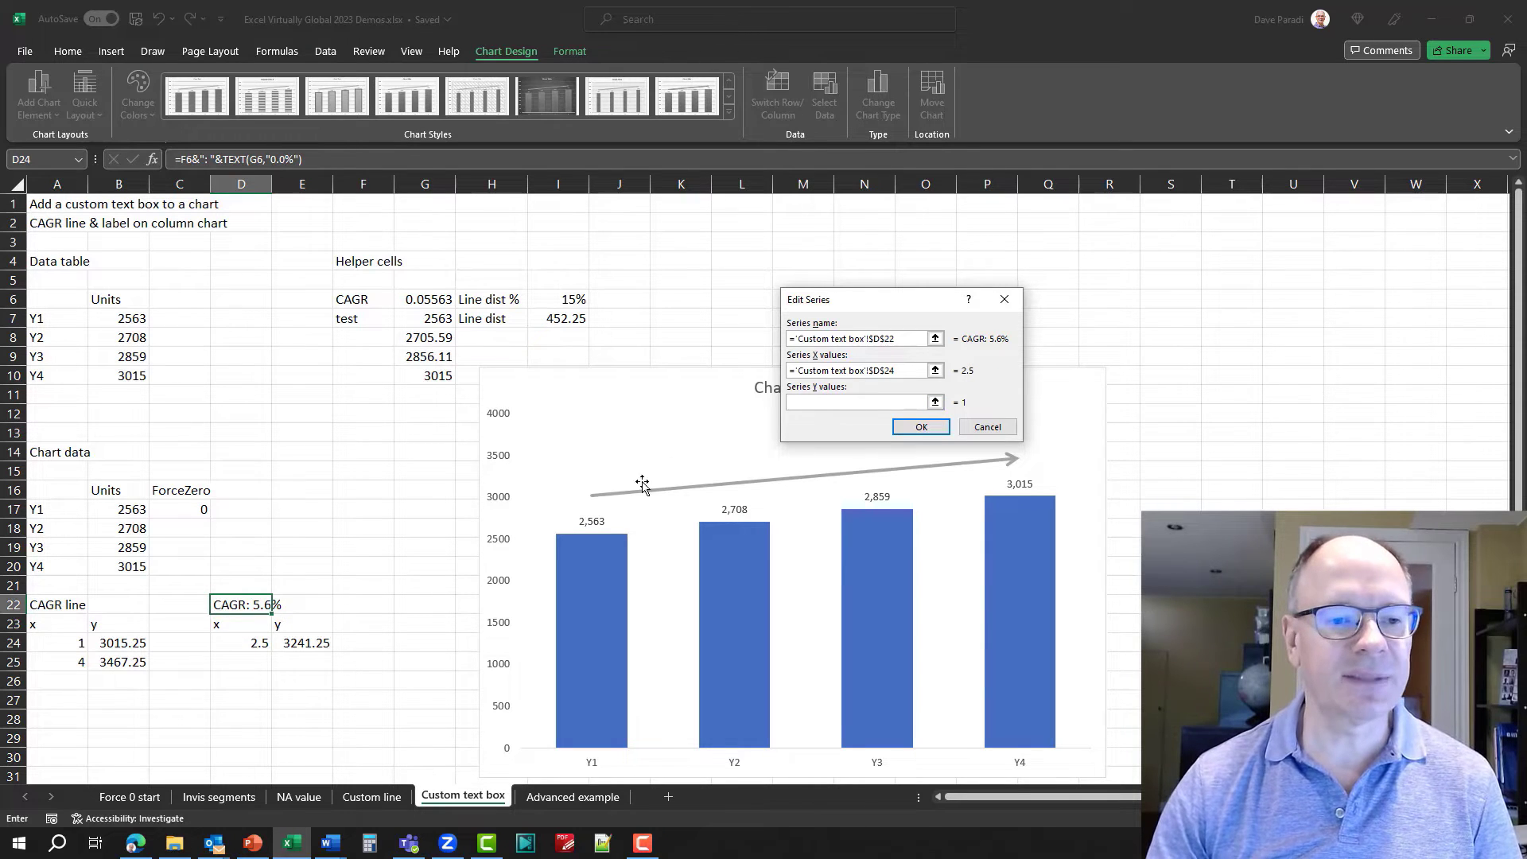
left_click(306, 643)
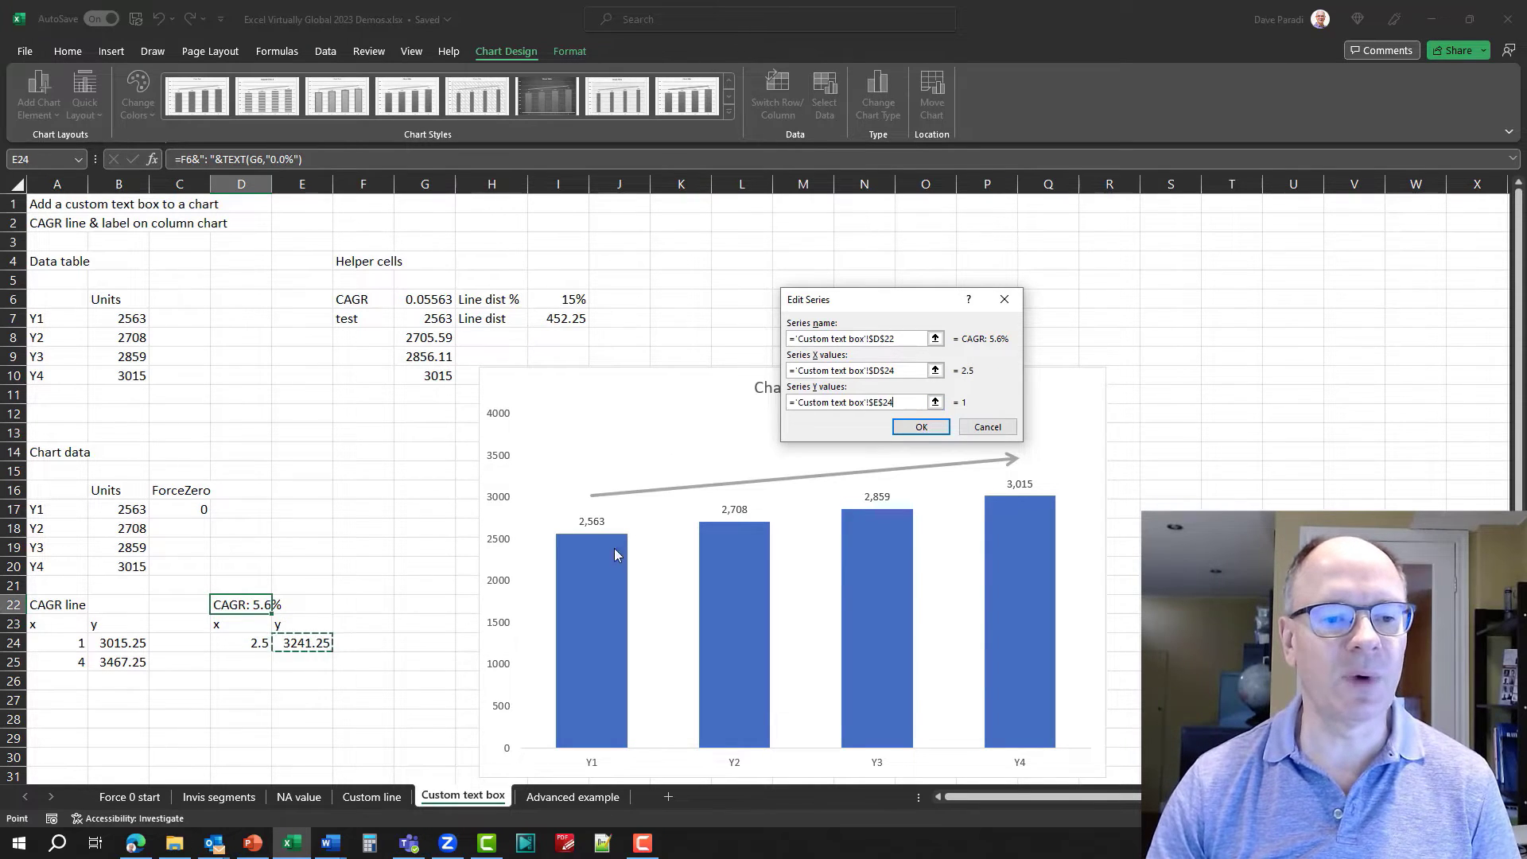
left_click(918, 428)
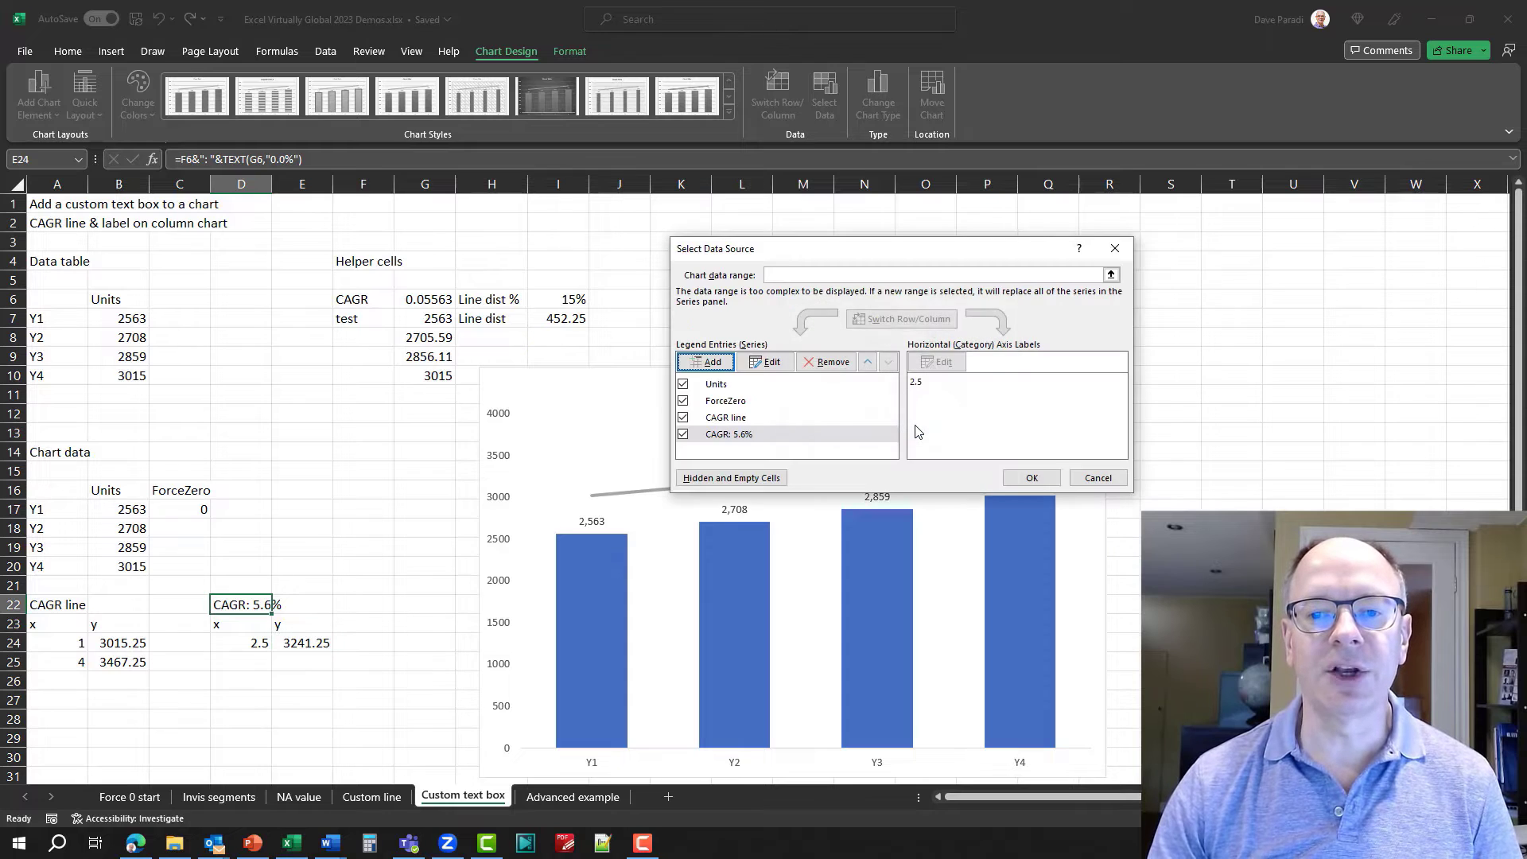
left_click(1032, 479)
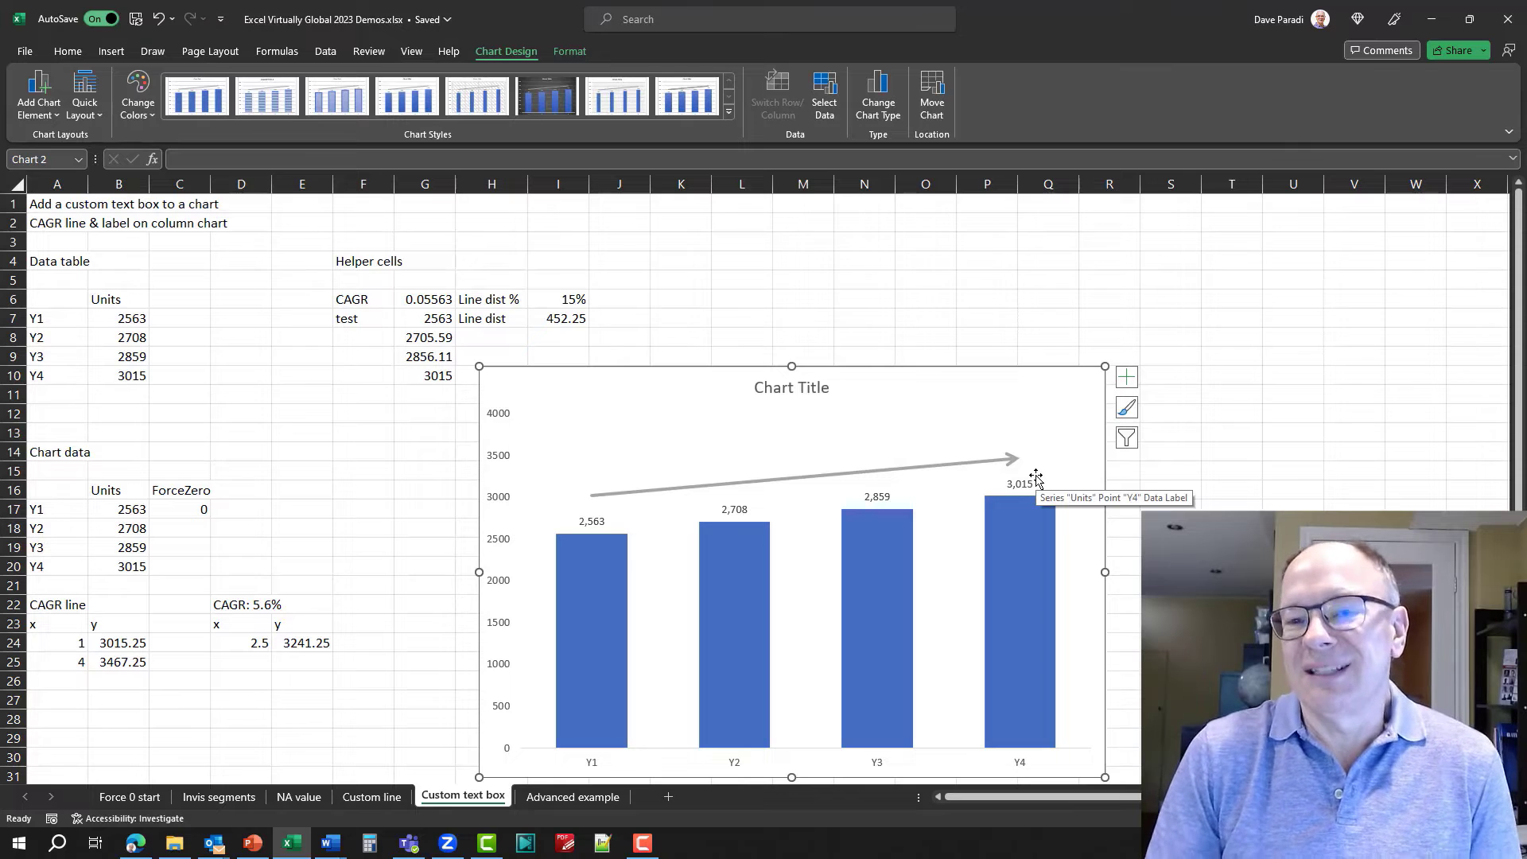
left_click(251, 645)
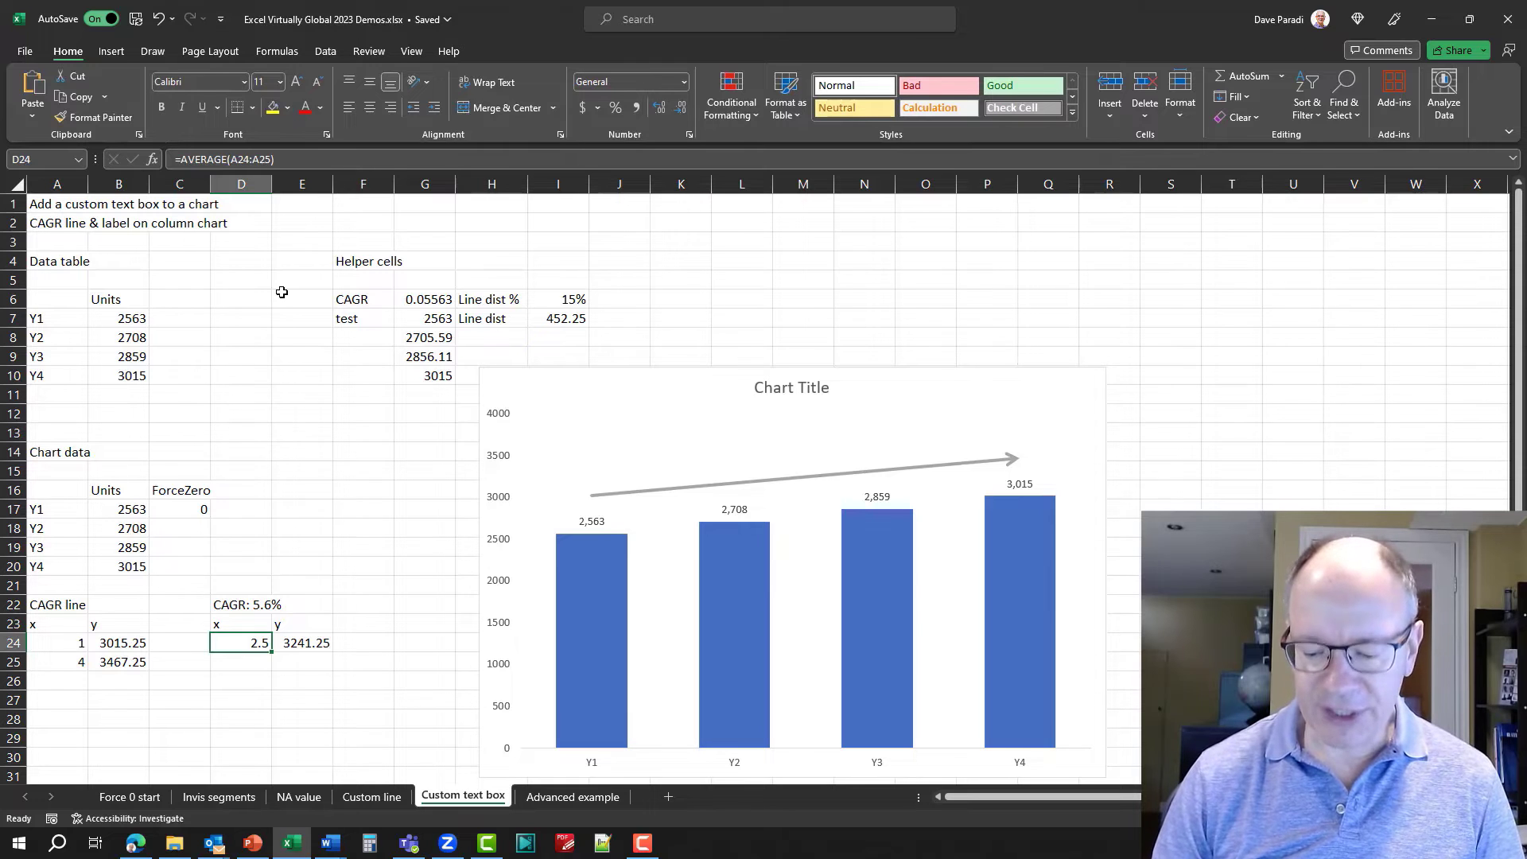
key("super+plus")
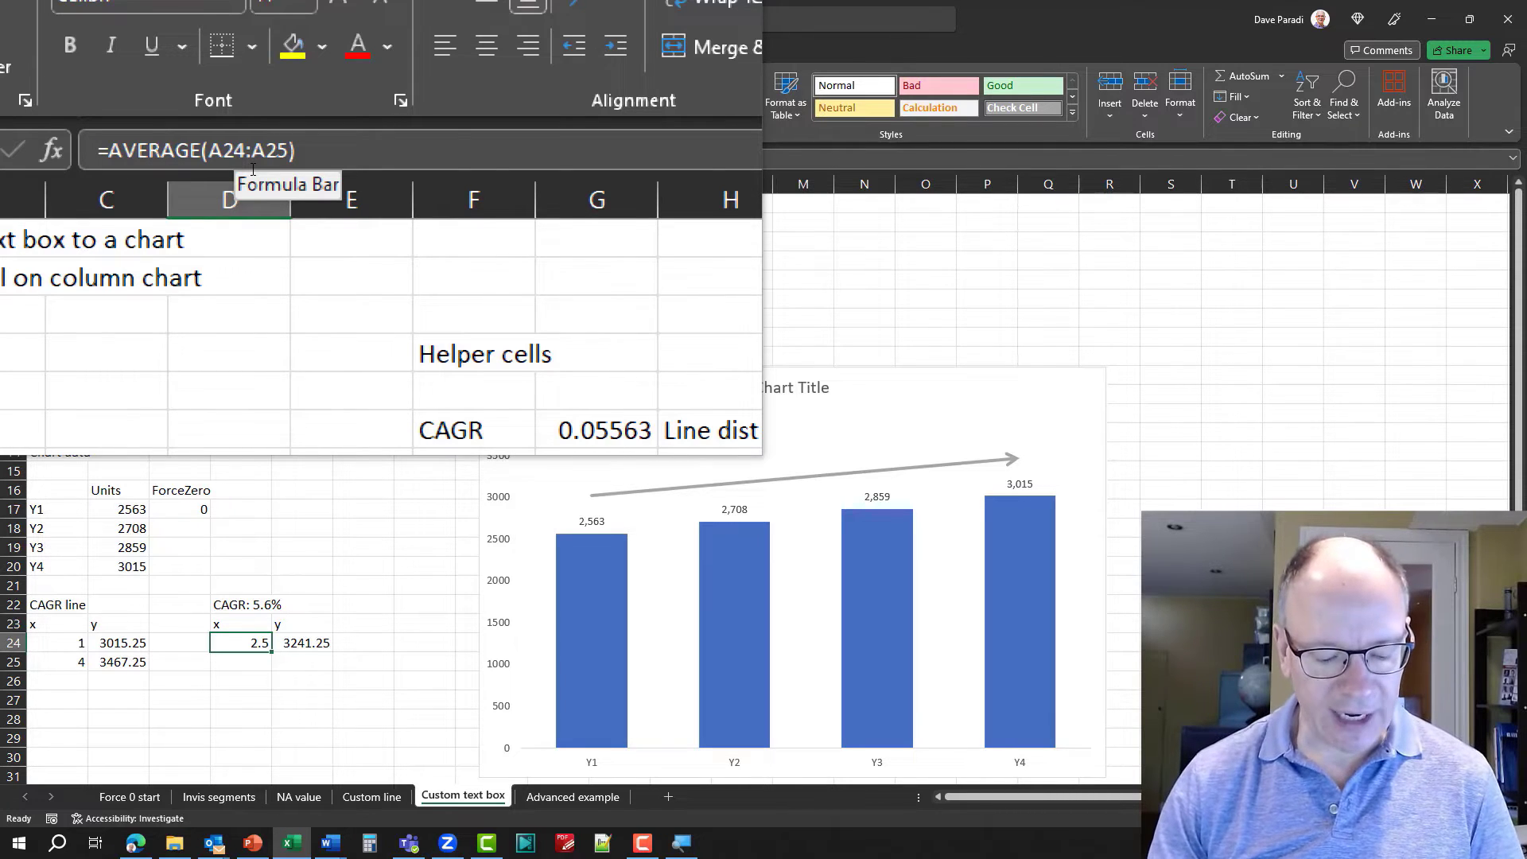
key("super+Escape")
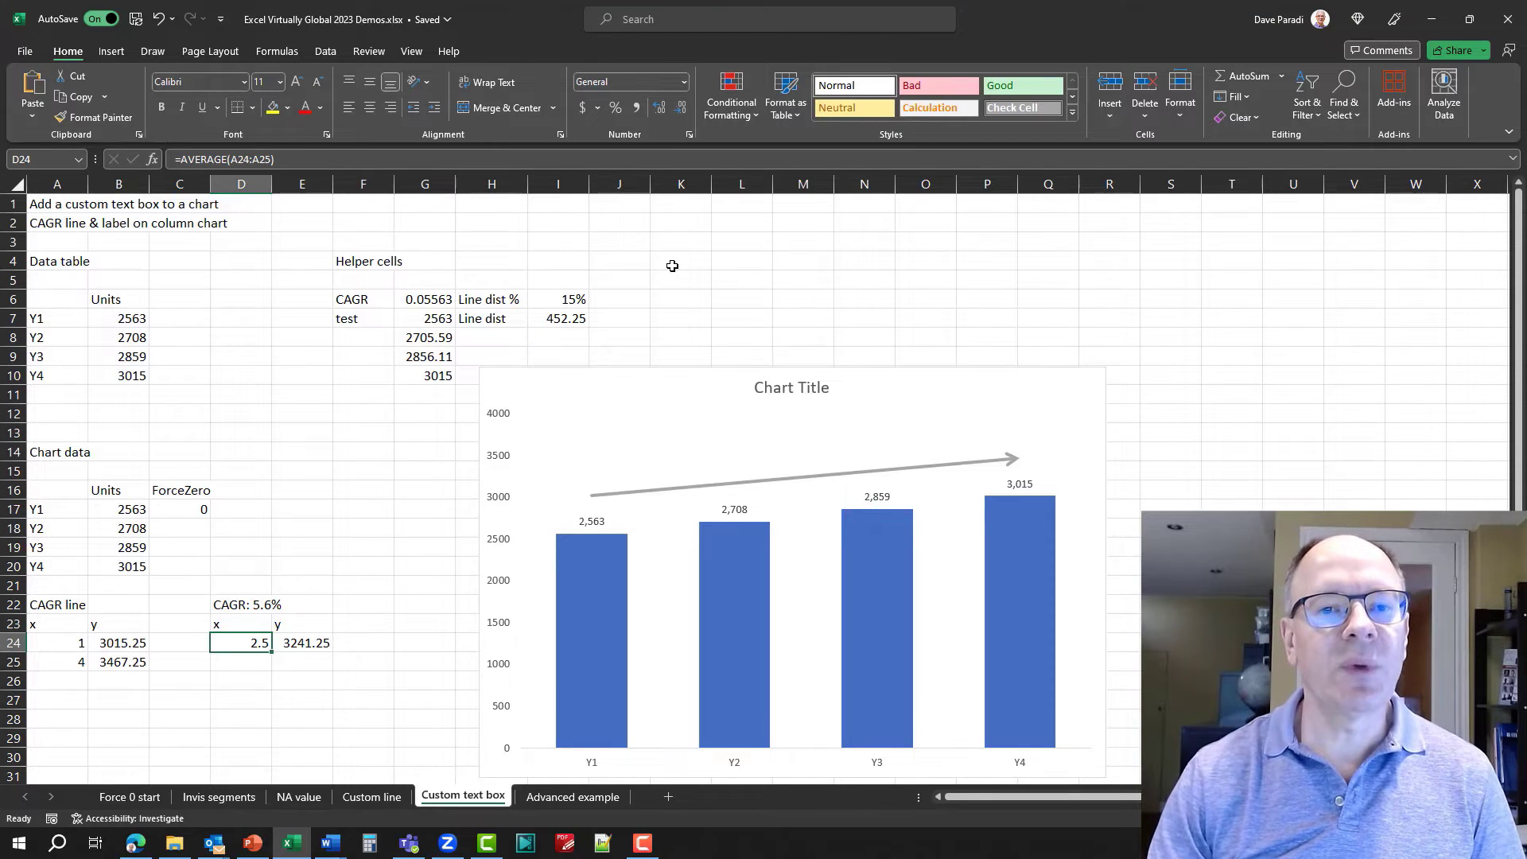
- Select the 'CAGR: 5.6%' series from Chart Elements and bring up its data label options
left_click(656, 372)
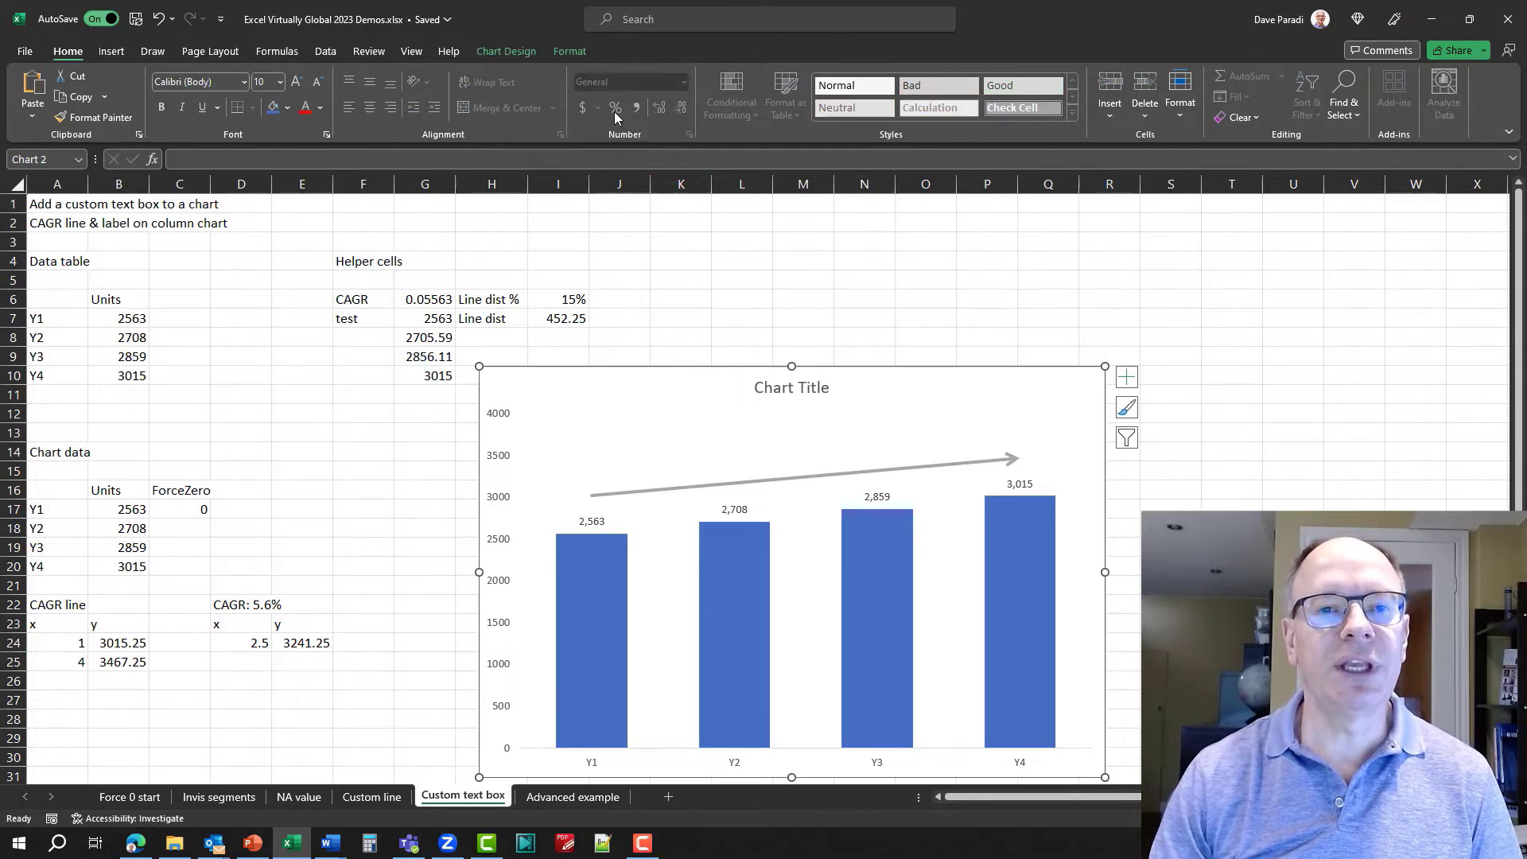
left_click(570, 52)
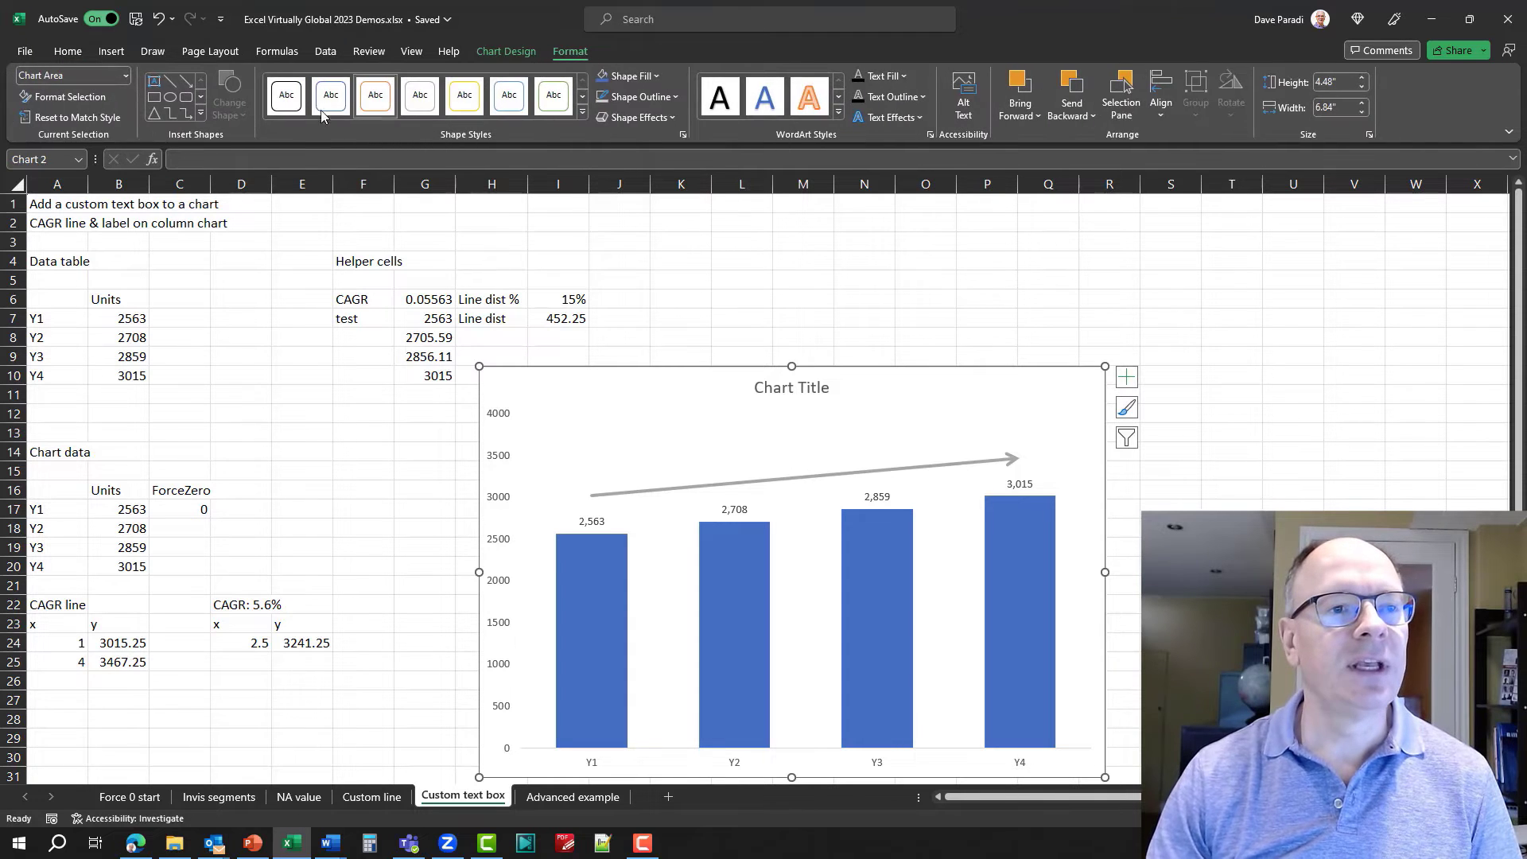
left_click(125, 75)
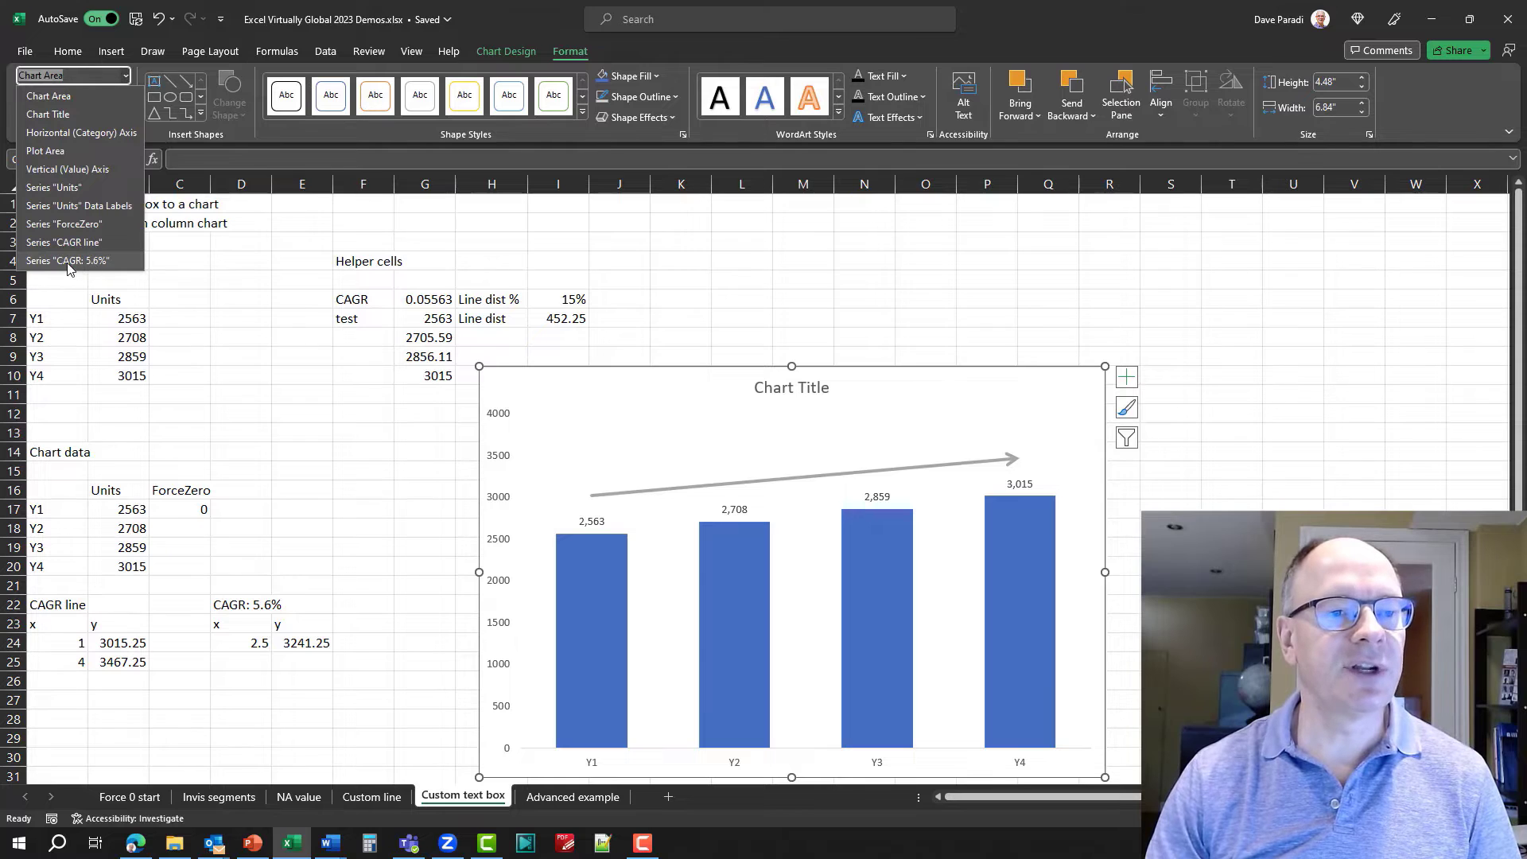
left_click(104, 261)
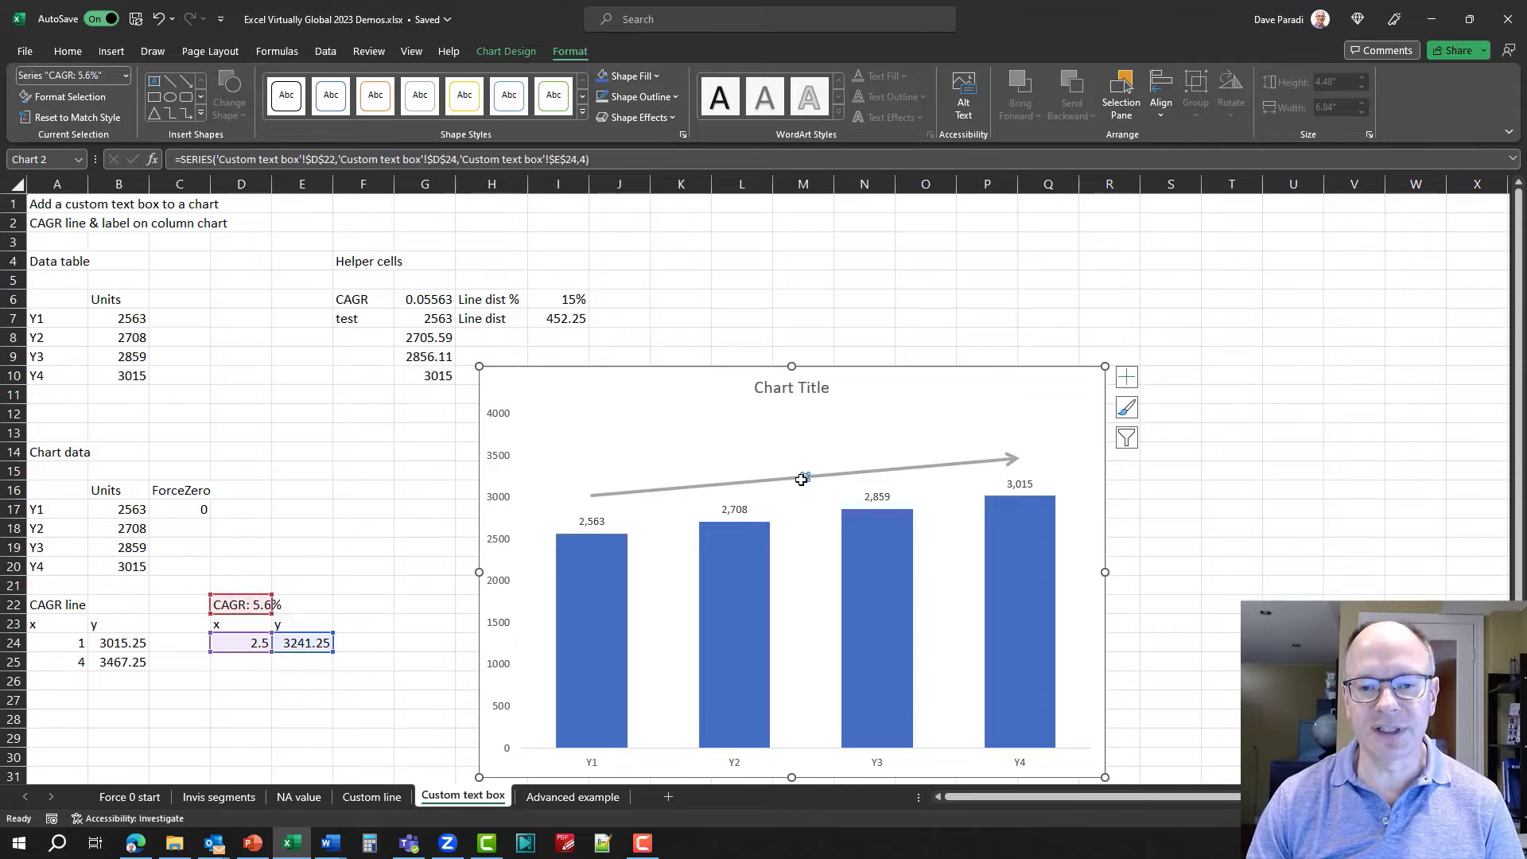
left_click(1129, 379)
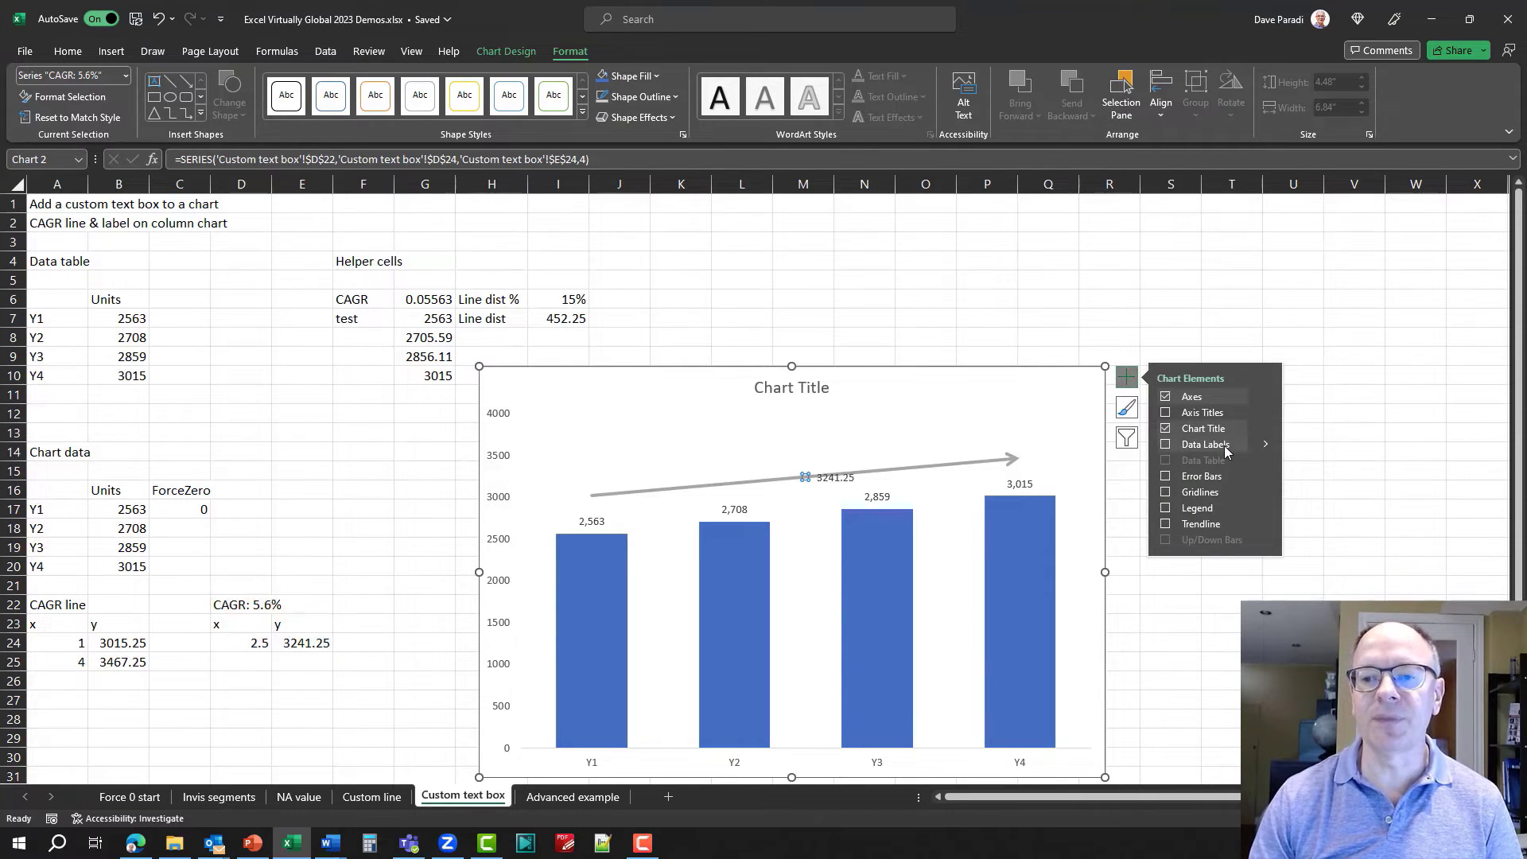
left_click(1267, 446)
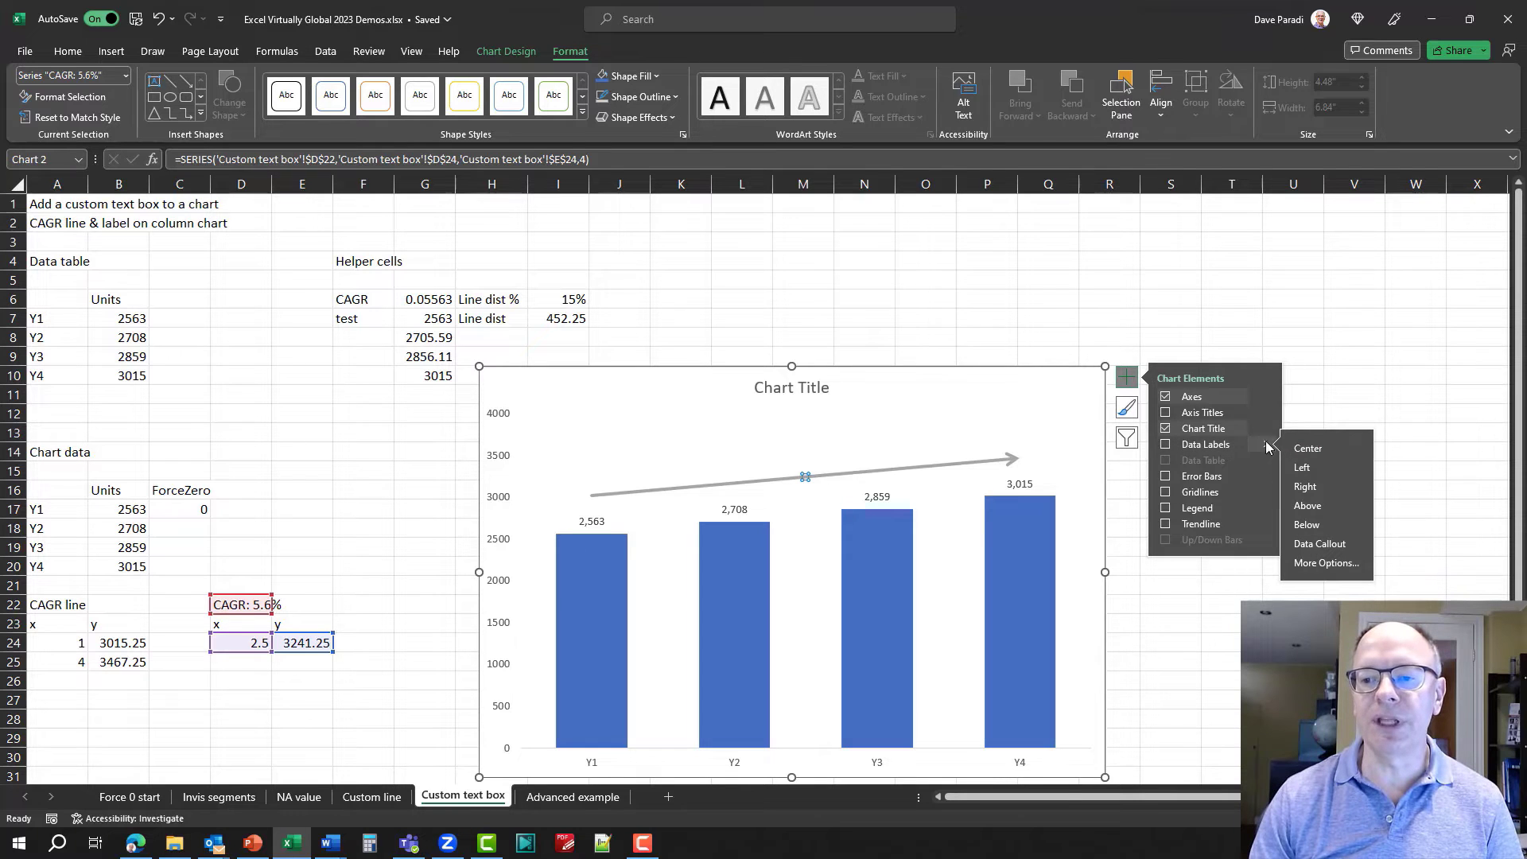
- Make the CAGR point's label show the series name instead of the Y value
left_click(1347, 570)
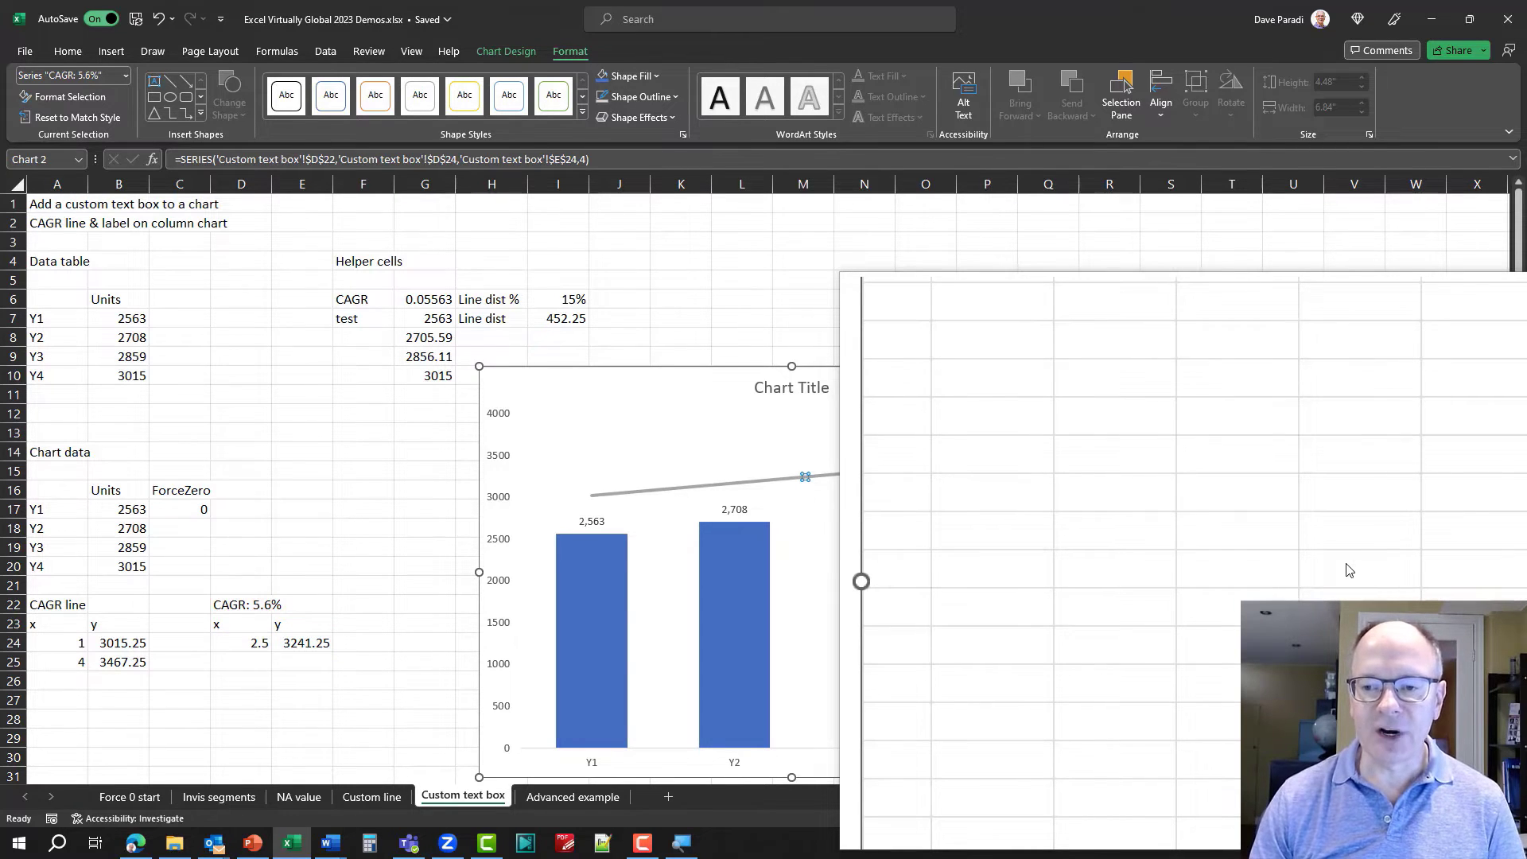
key("super+Escape")
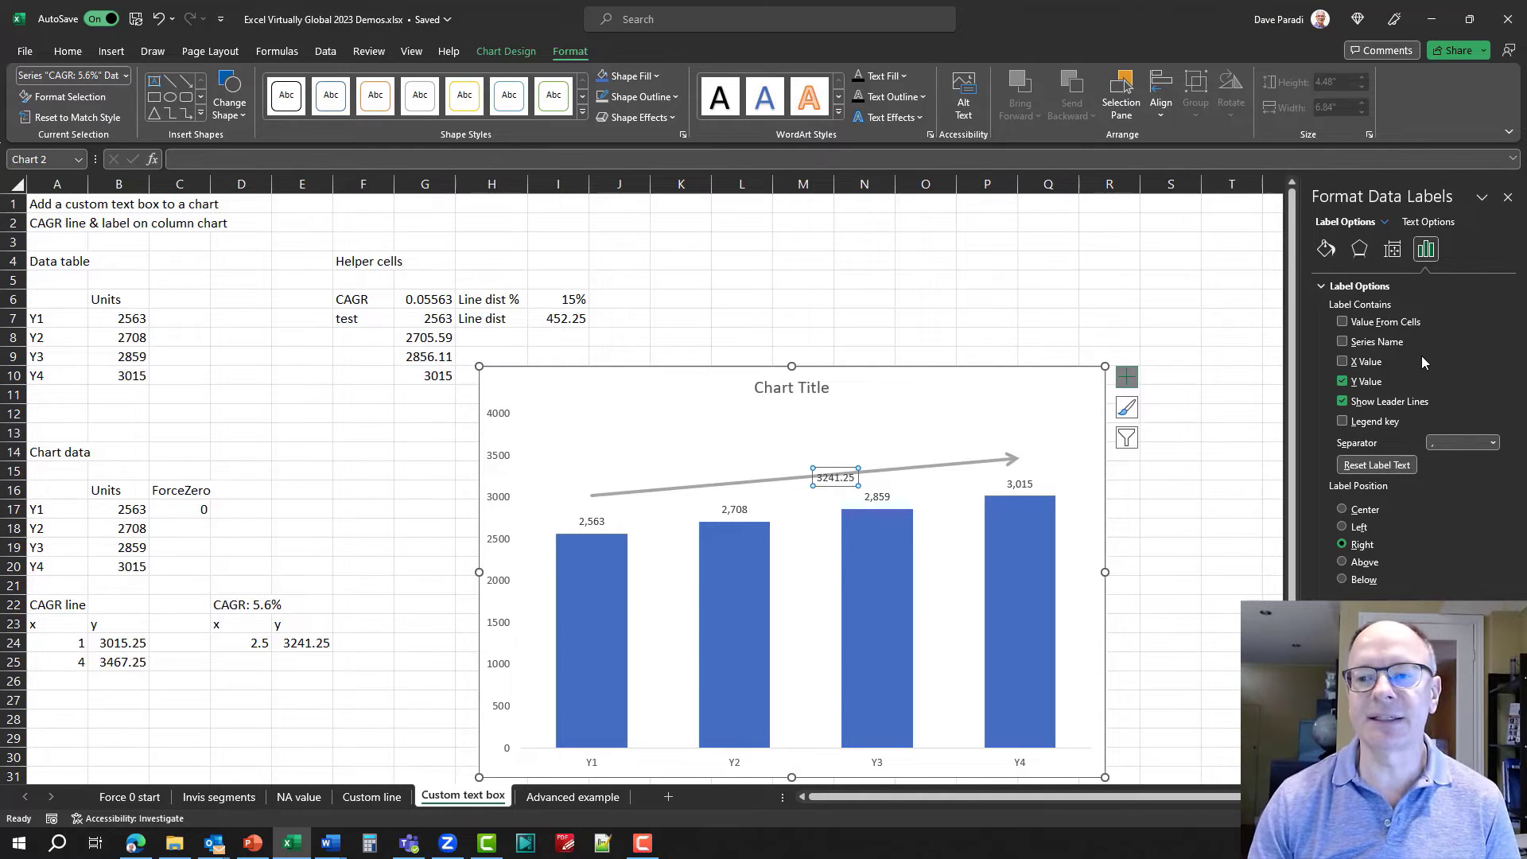
left_click(1344, 343)
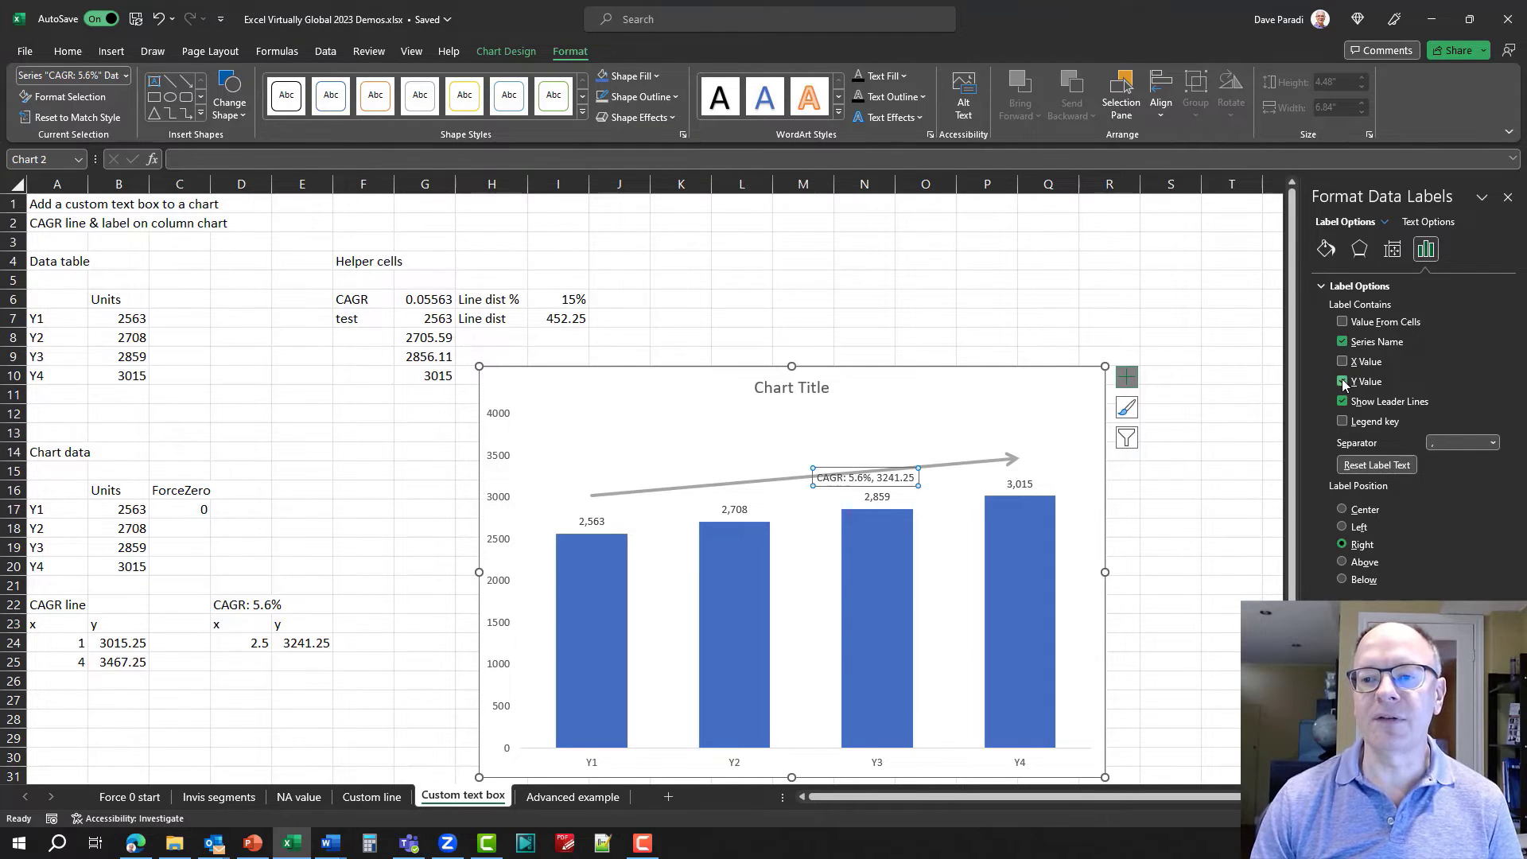
left_click(1343, 382)
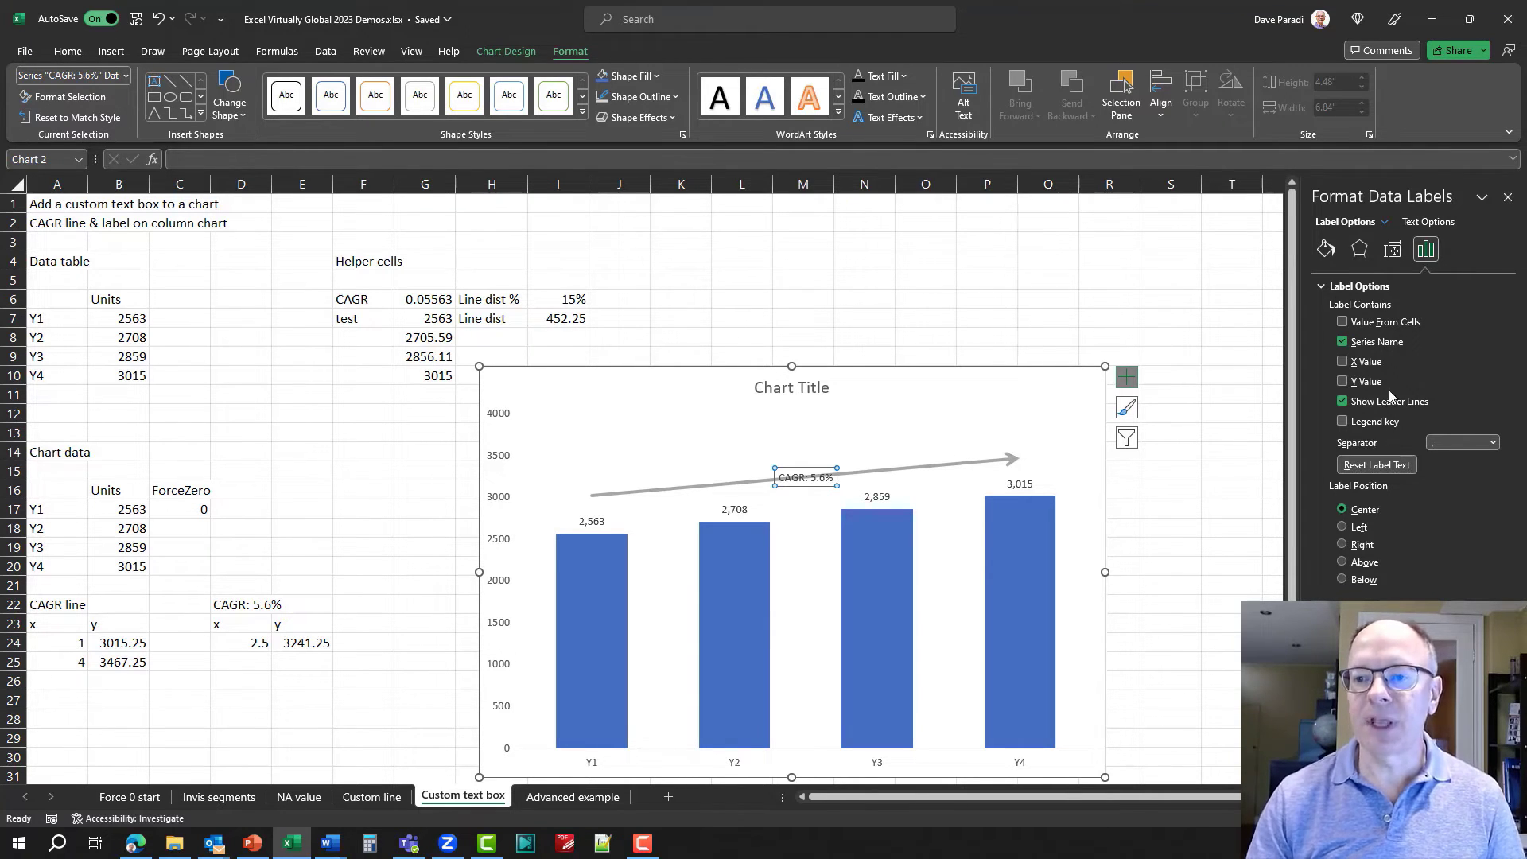
- Give the 'CAGR: 5.6%' data label a solid white fill
left_click(1325, 250)
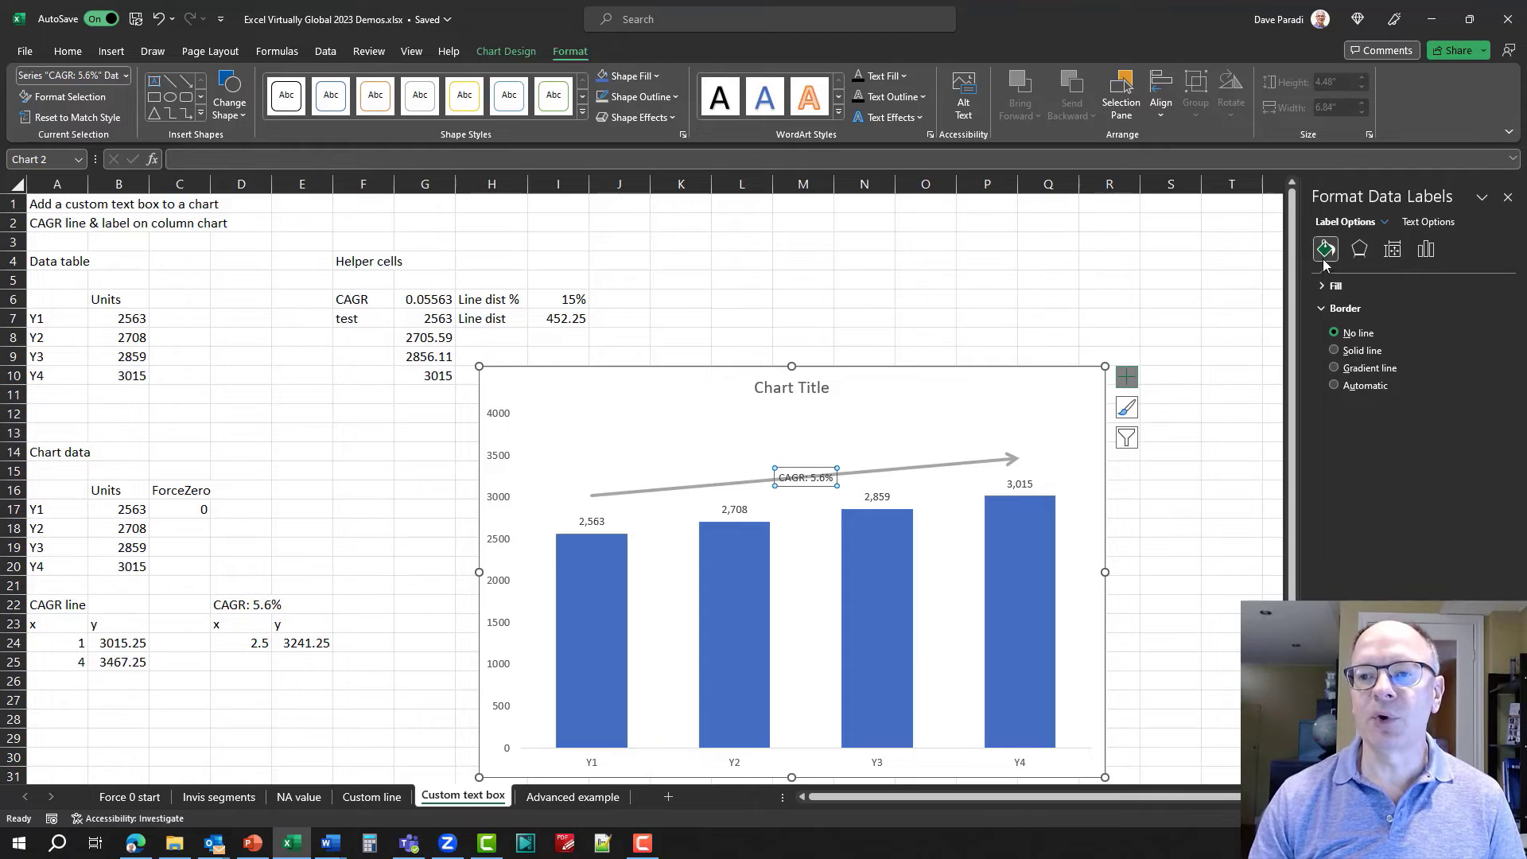
left_click(1326, 286)
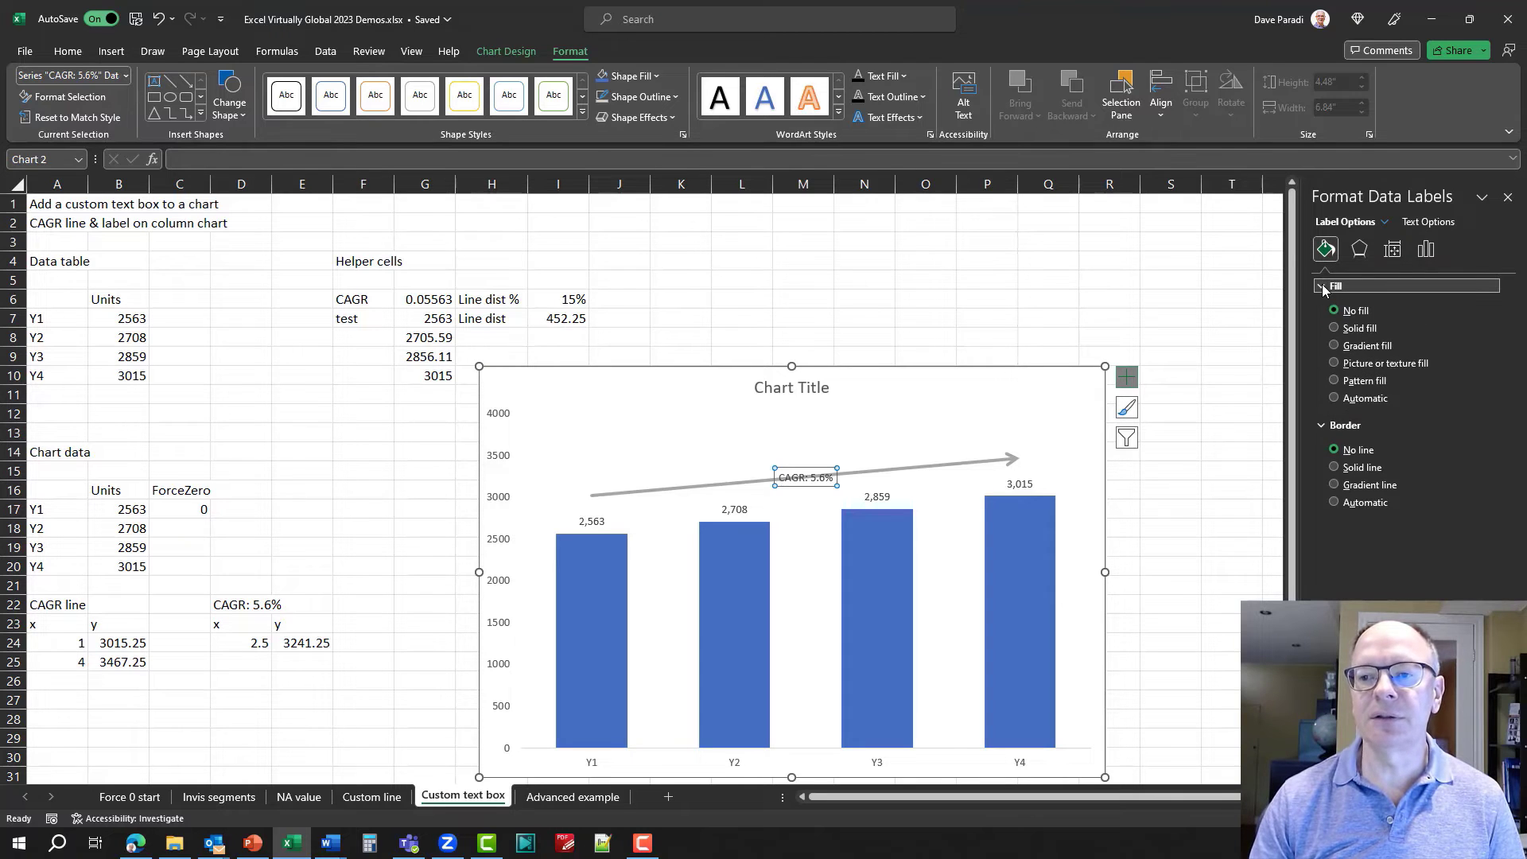
left_click(1335, 327)
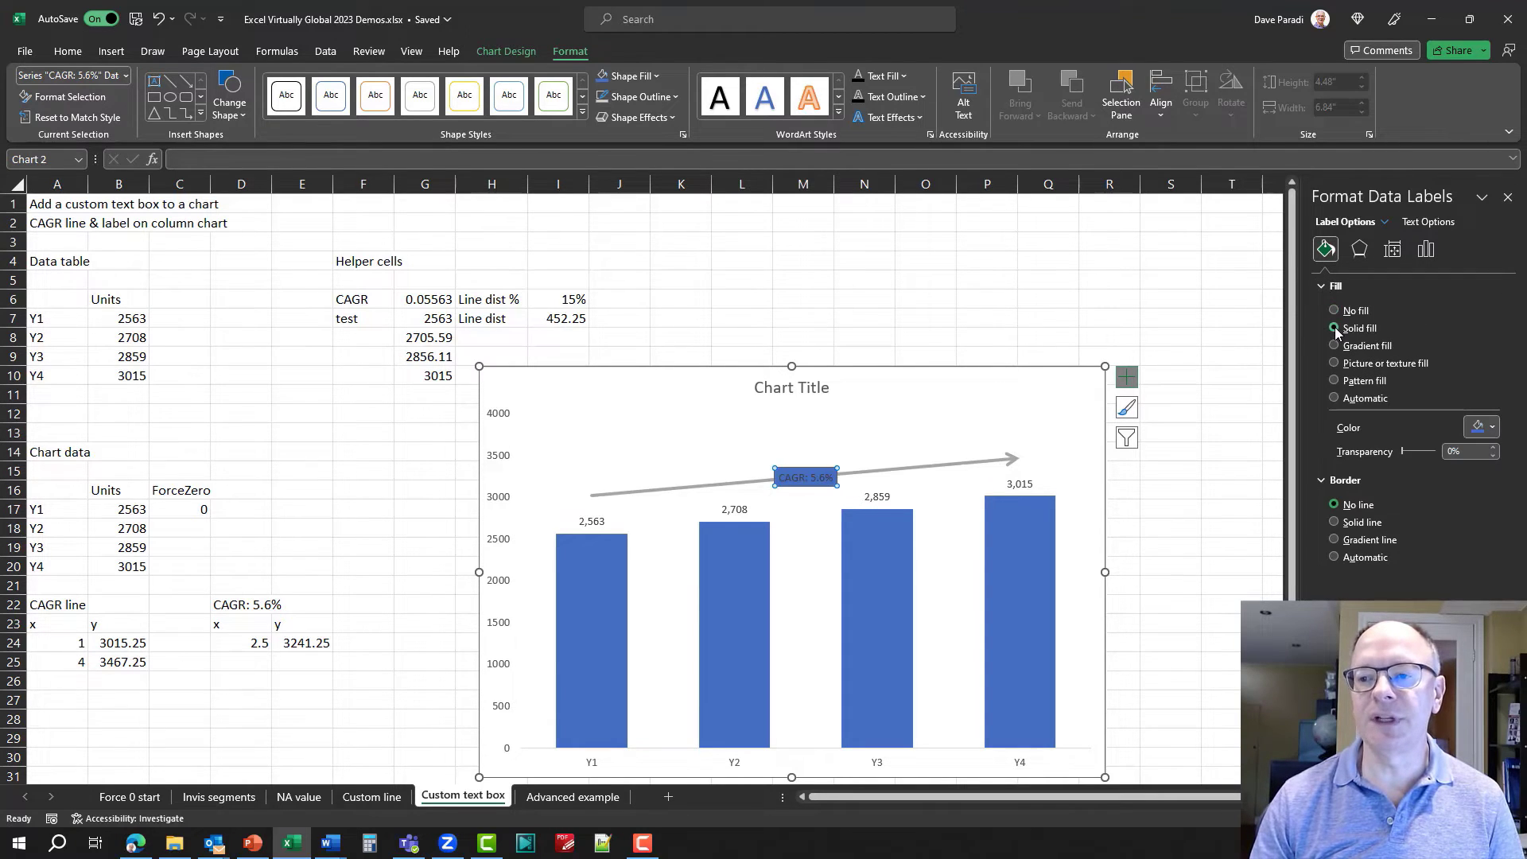
left_click(1494, 429)
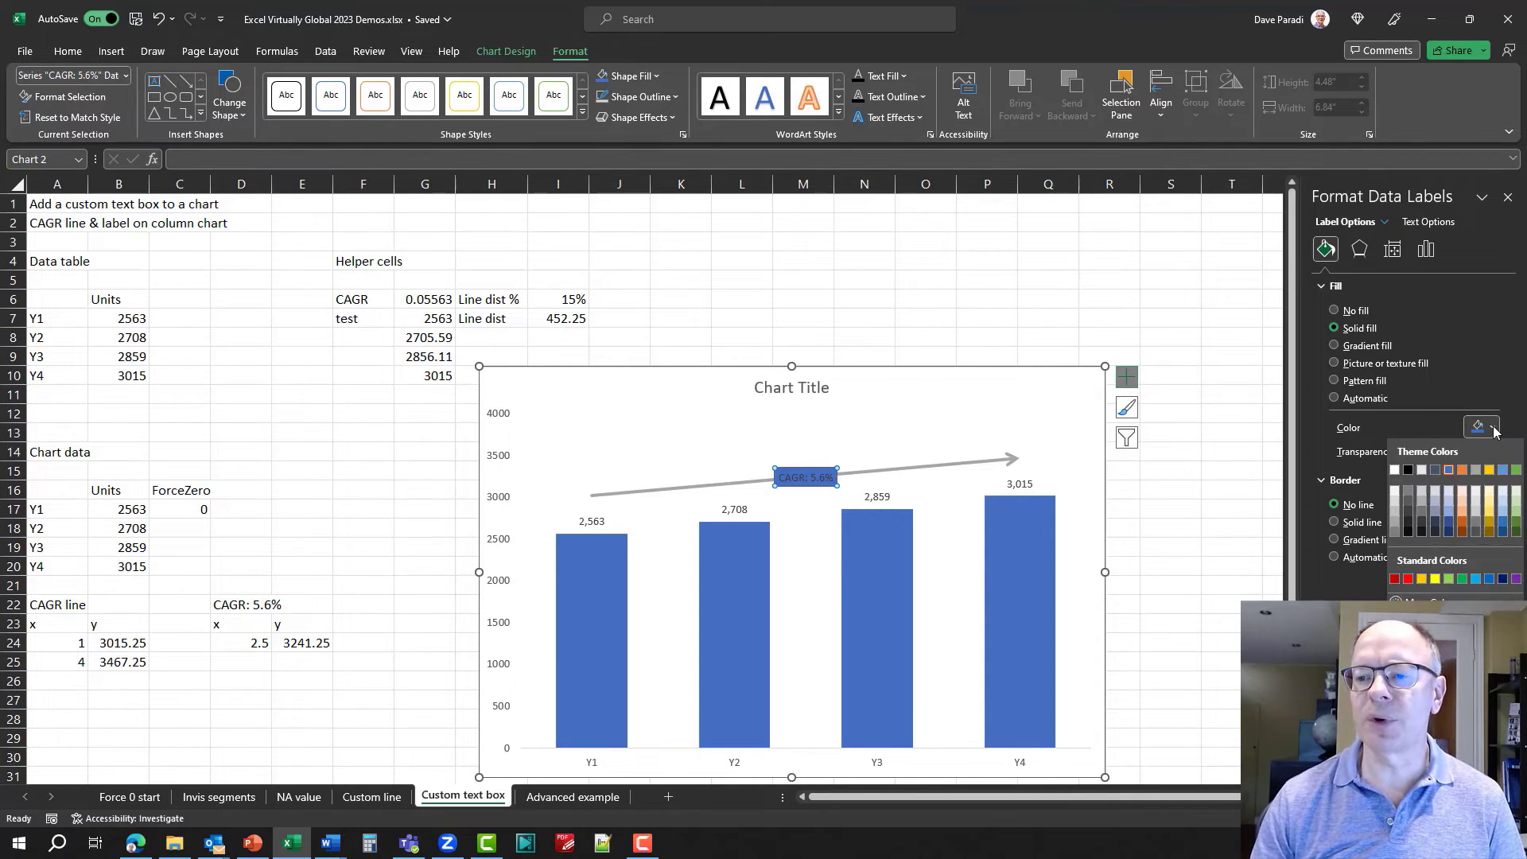
left_click(1395, 469)
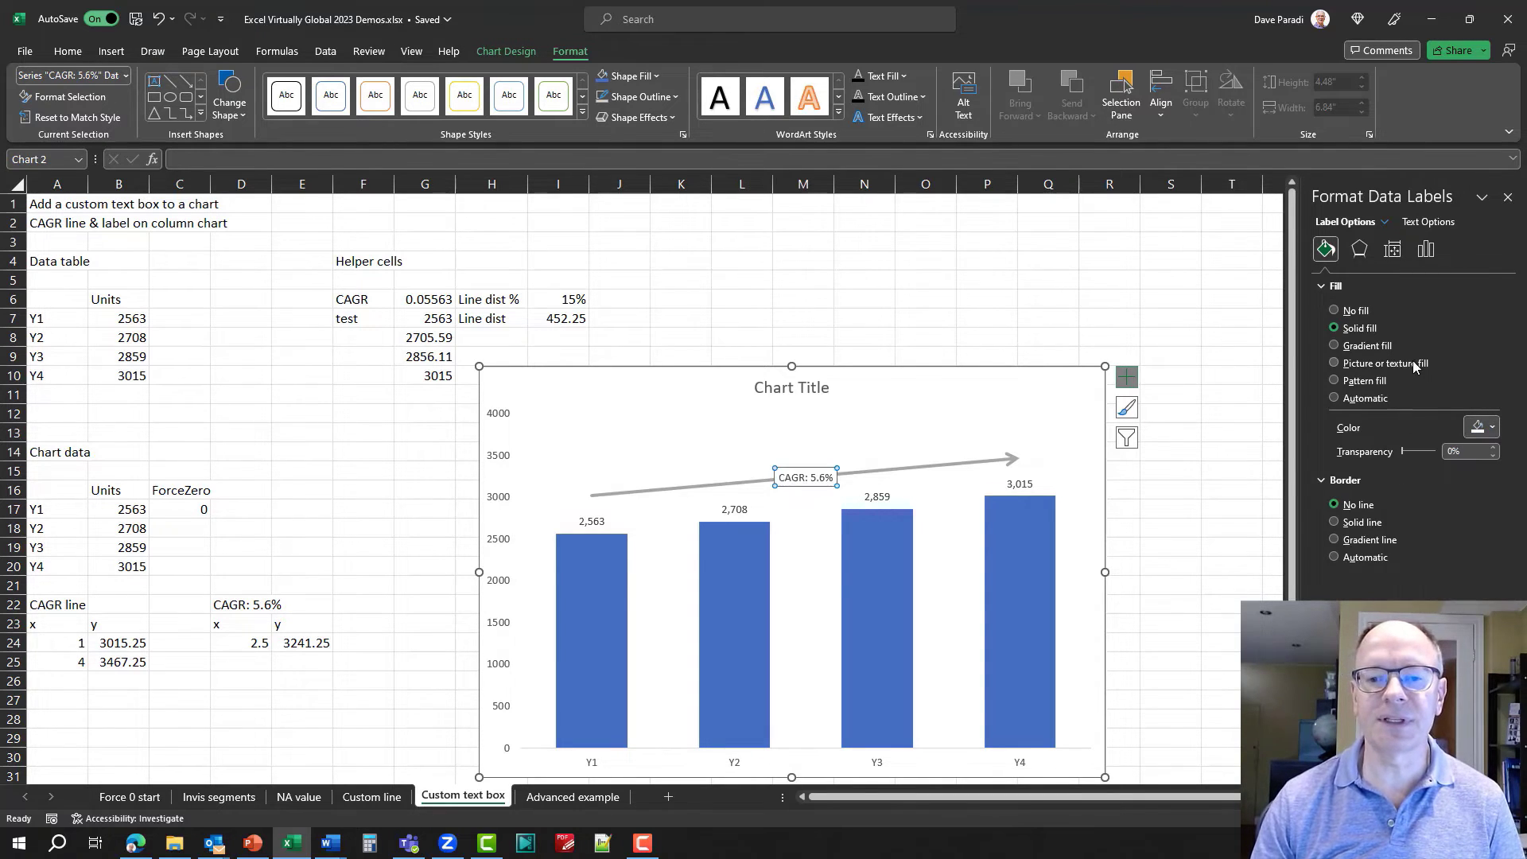
left_click(1337, 288)
- Add a solid 0.5 pt theme-colour border around the label
left_click(1334, 349)
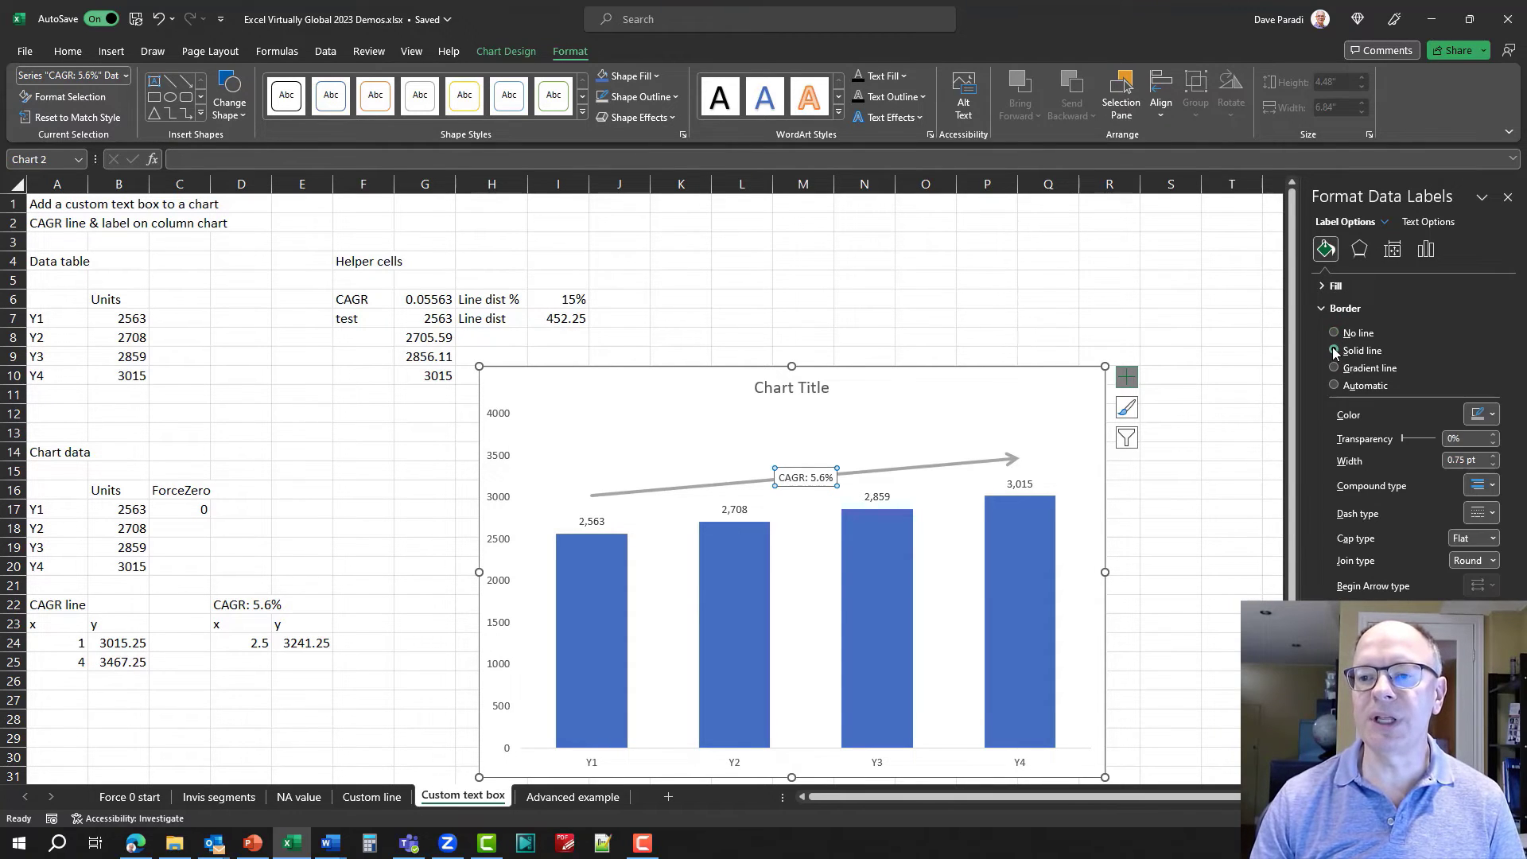
left_click(1492, 417)
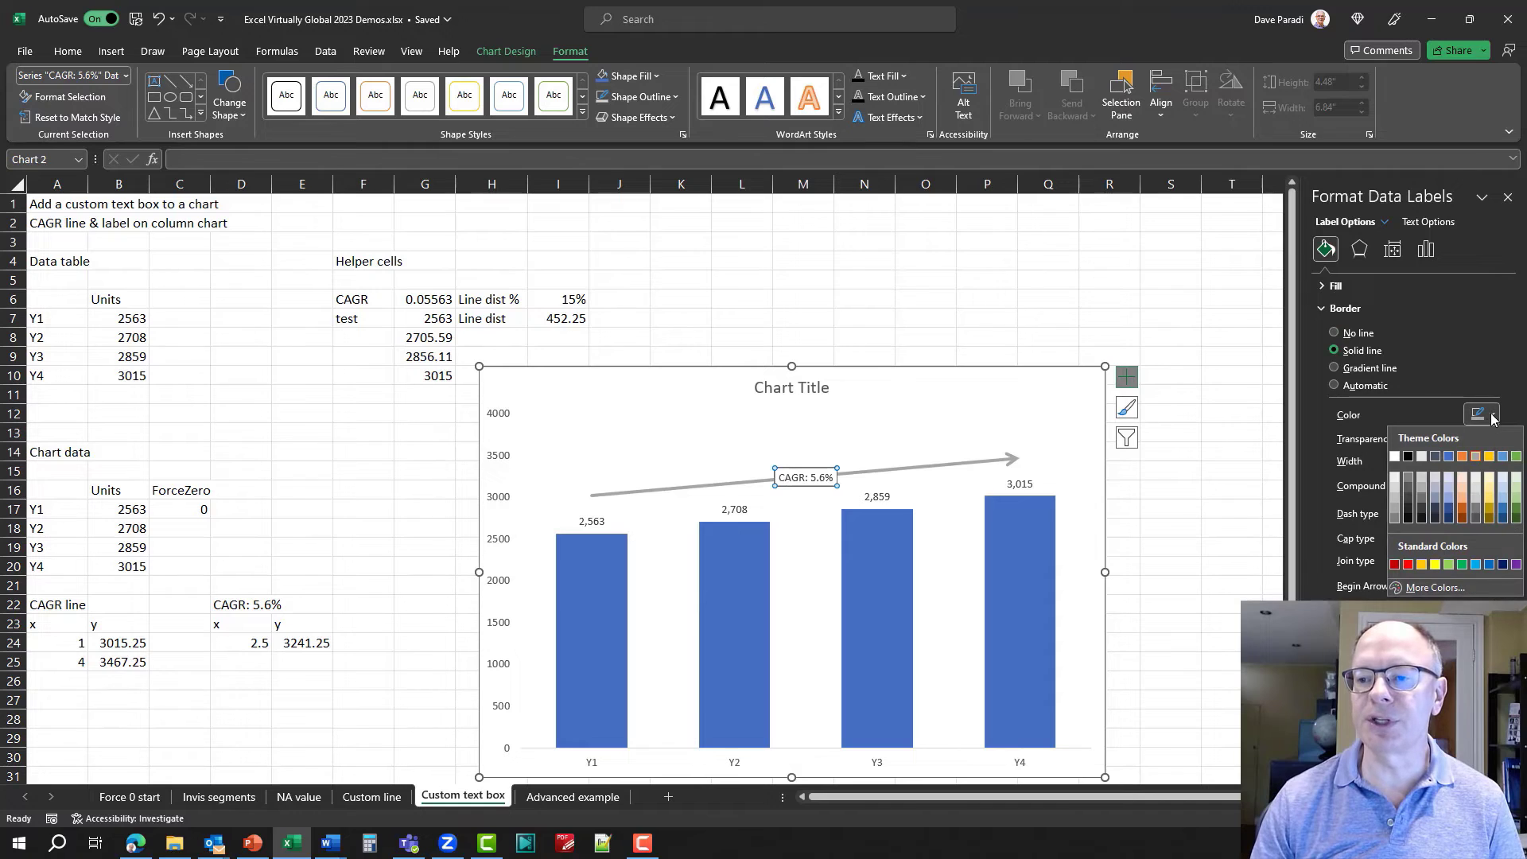
left_click(1476, 458)
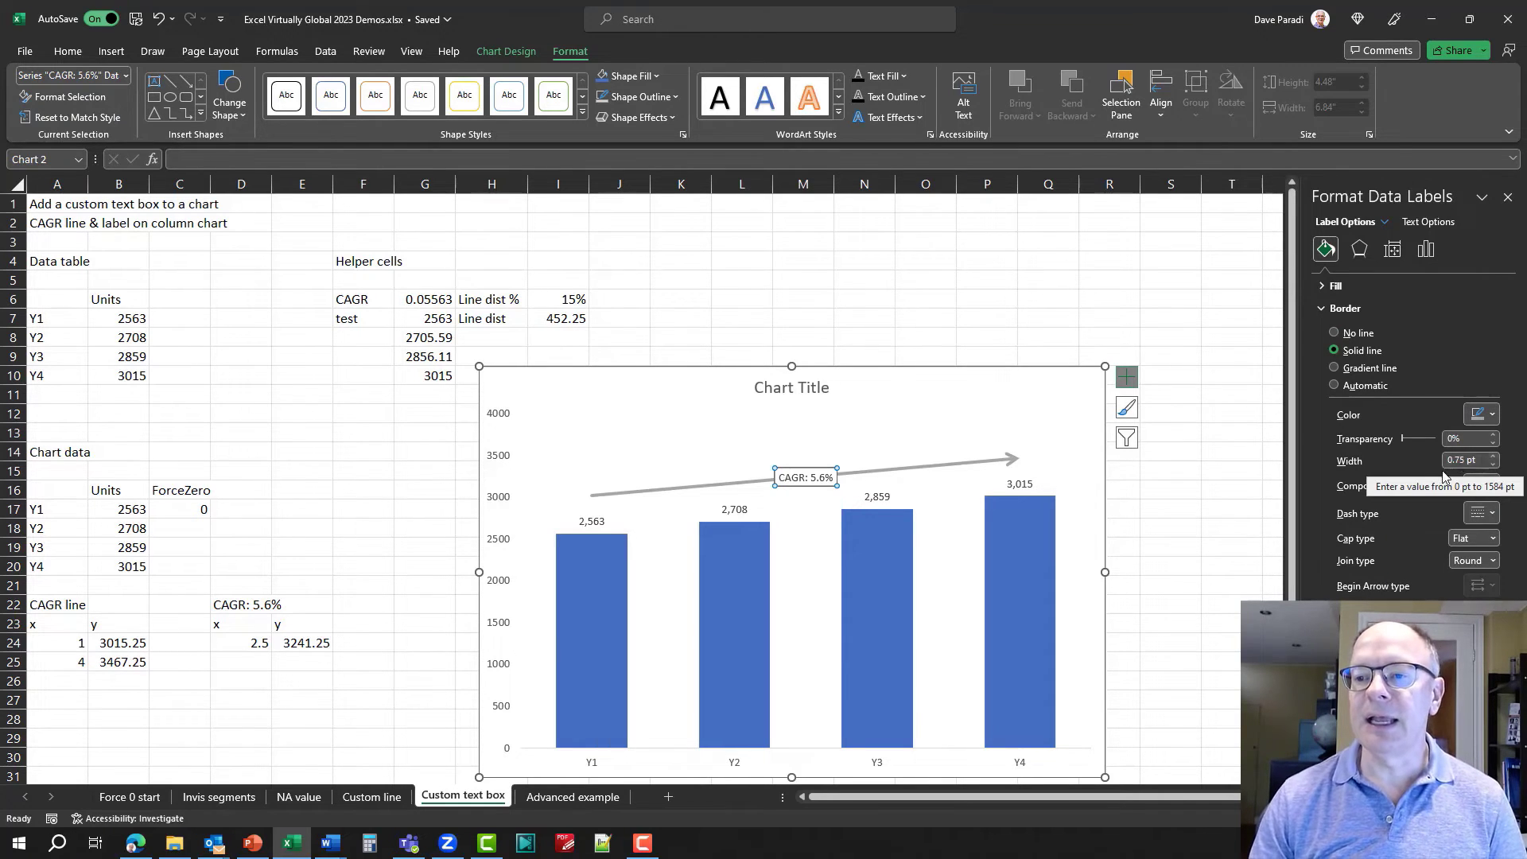
left_click(1494, 467)
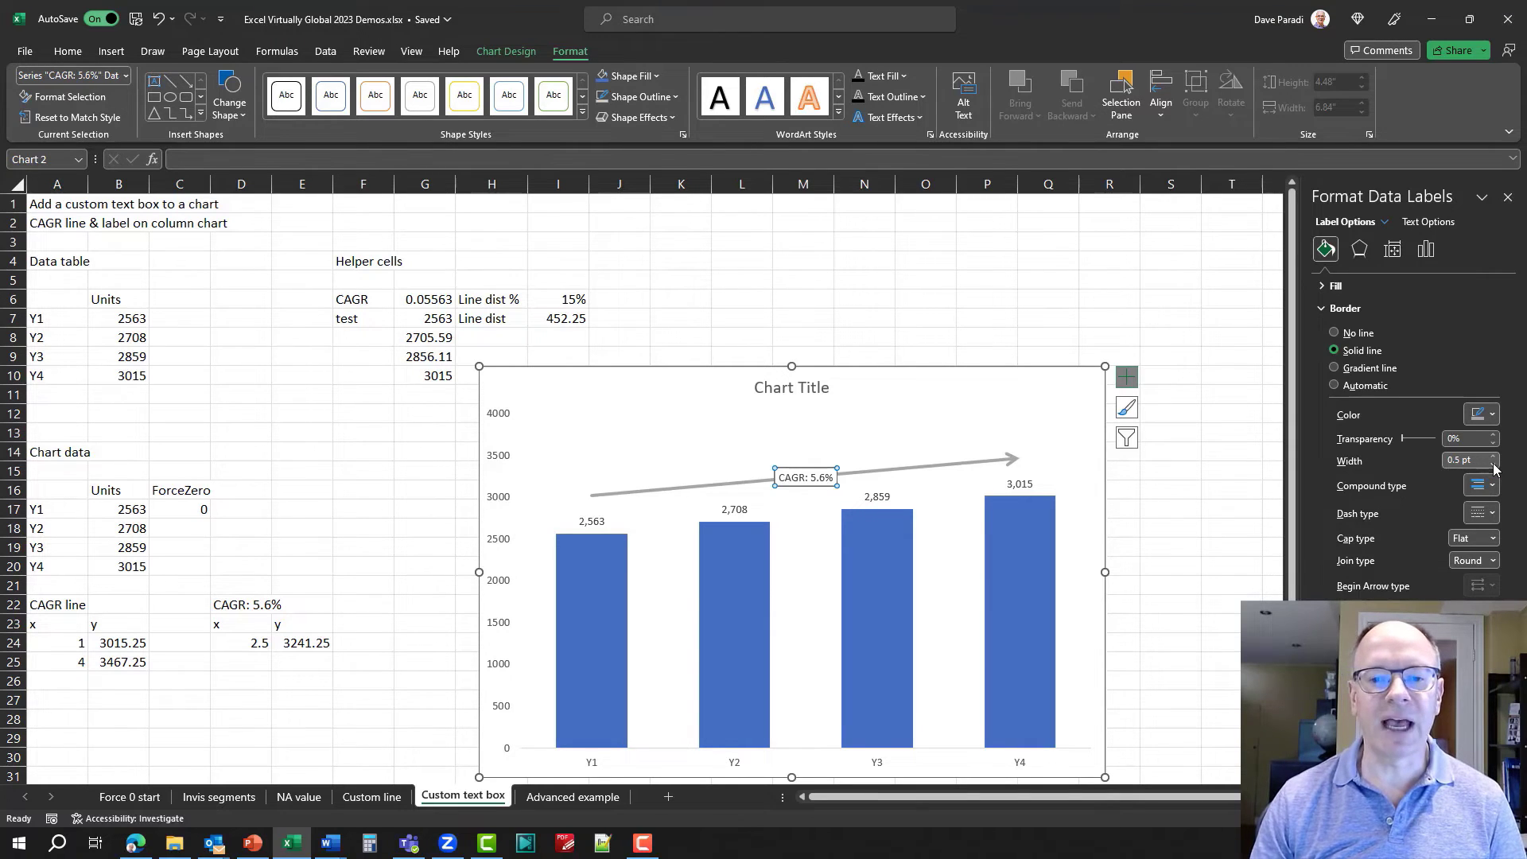
left_click(1054, 369)
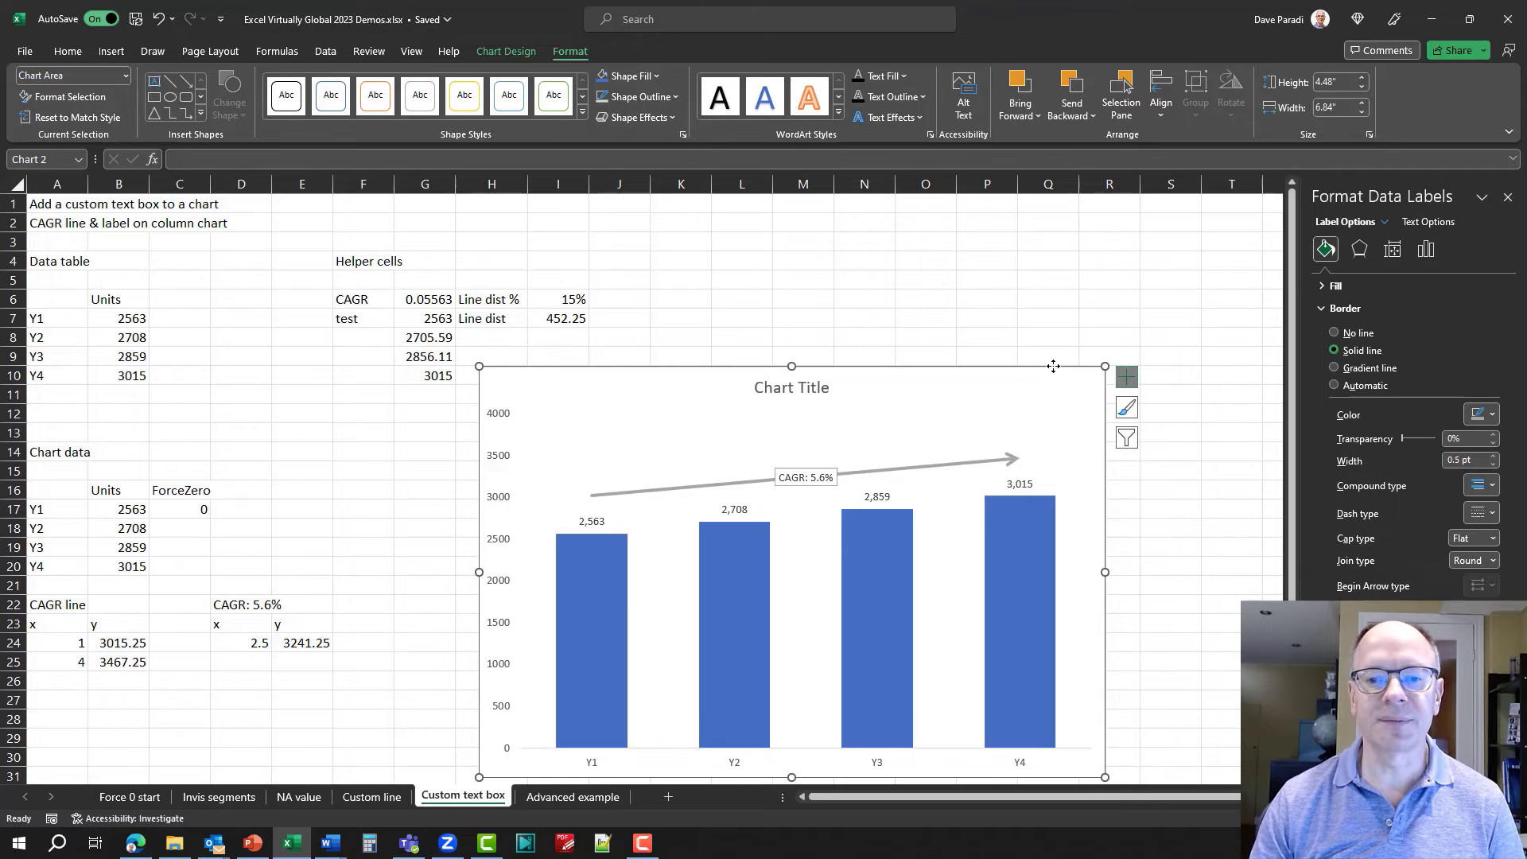
- Close the Format Chart Area pane to leave the finished chart
left_click(1510, 198)
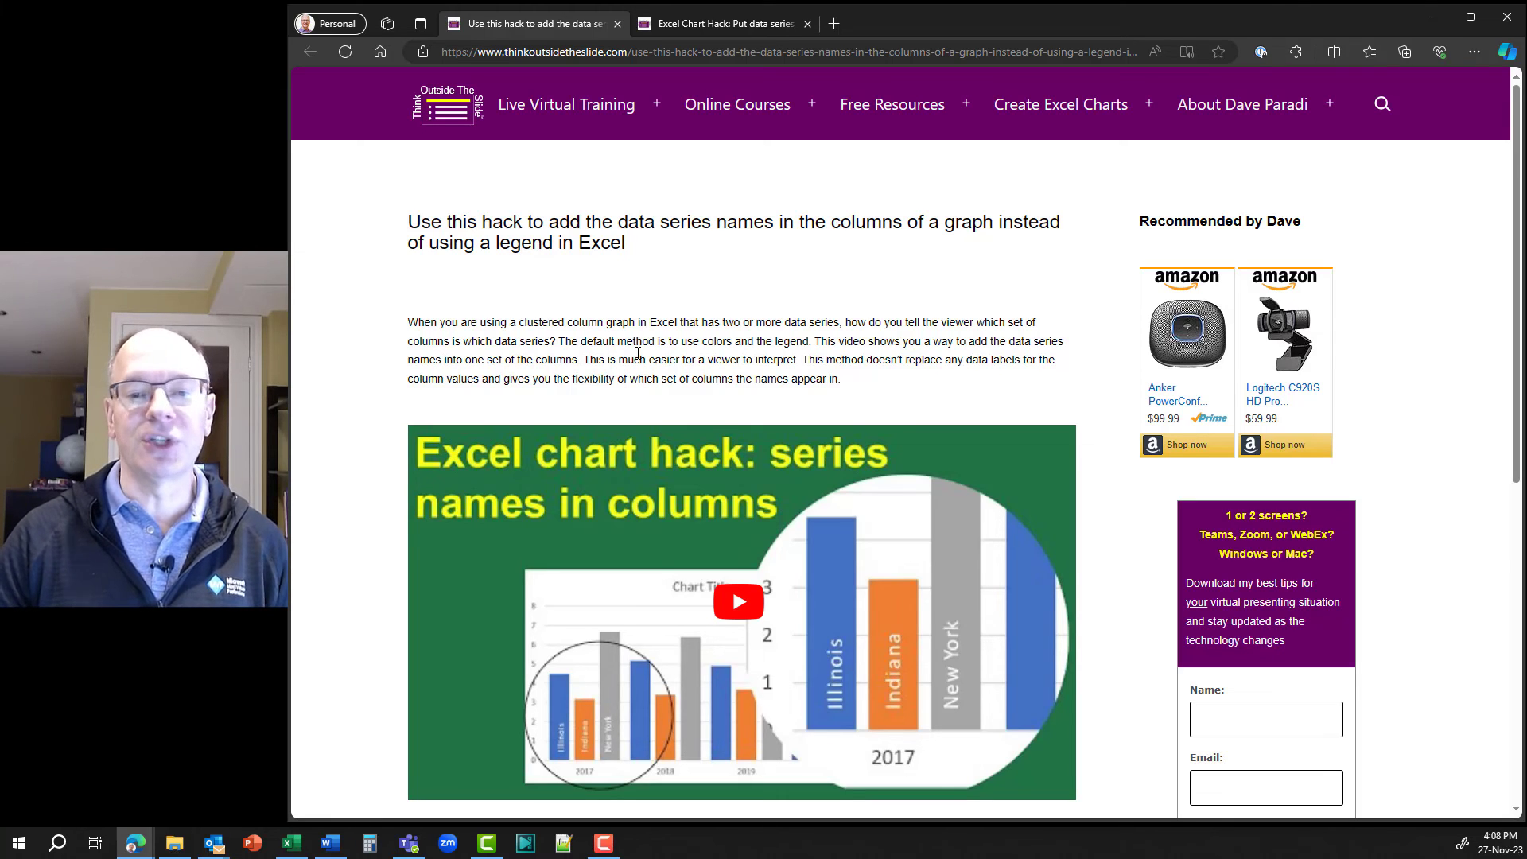
- Switch to the 'Excel Chart Hack: Put data series…' browser tab
left_click(726, 25)
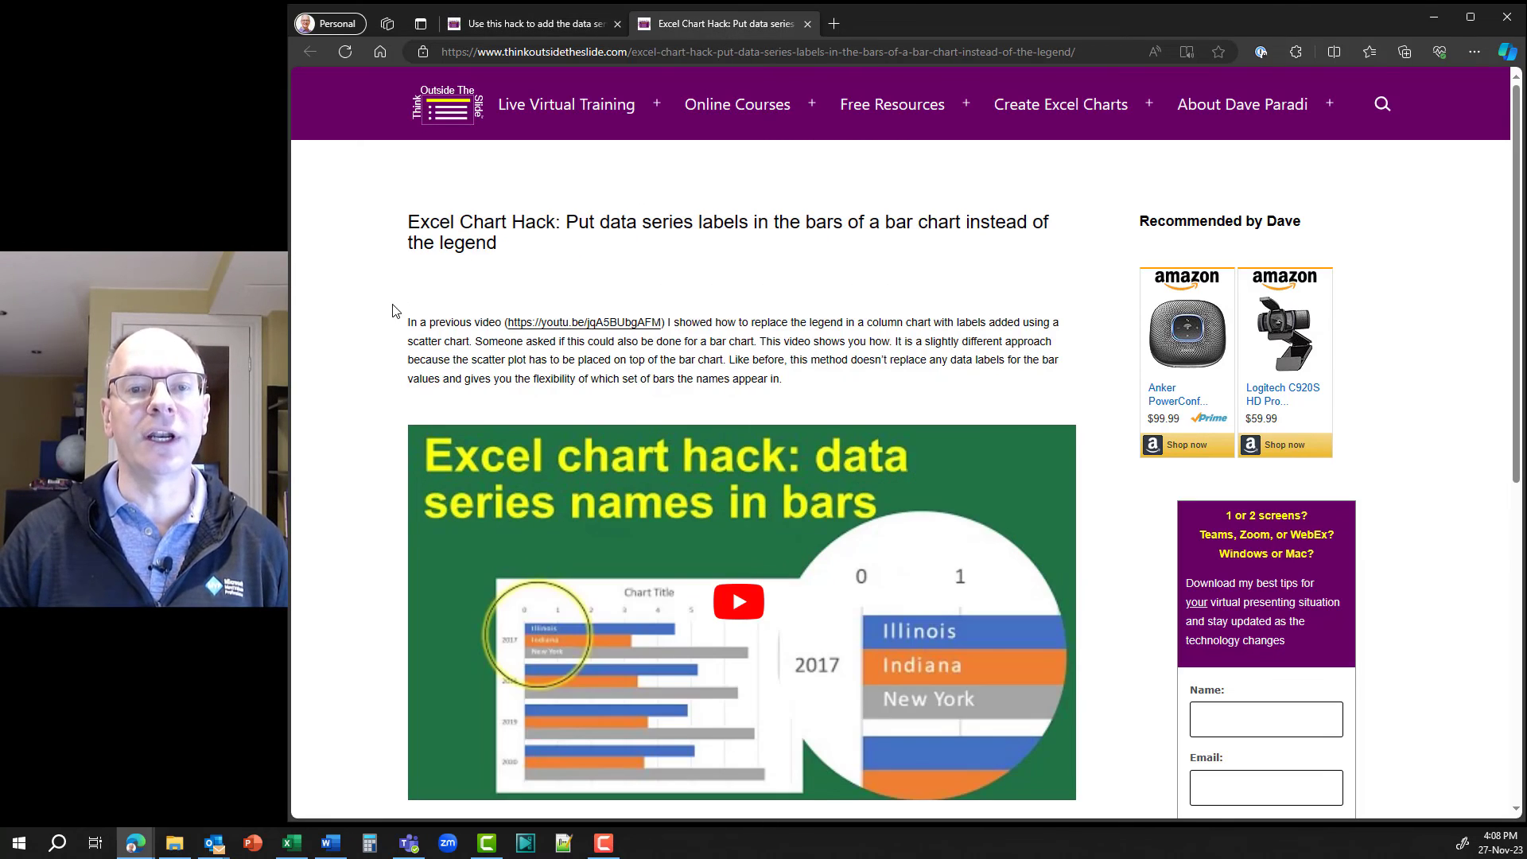